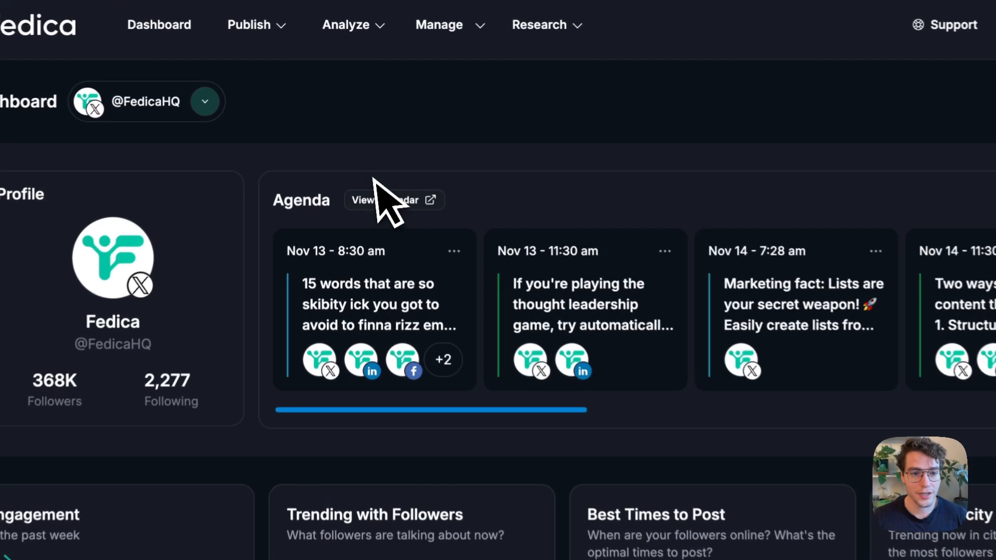
Open the RSS Feeds page and start creating a new feed
{"action": "left_click", "coordinate": [279, 32]}
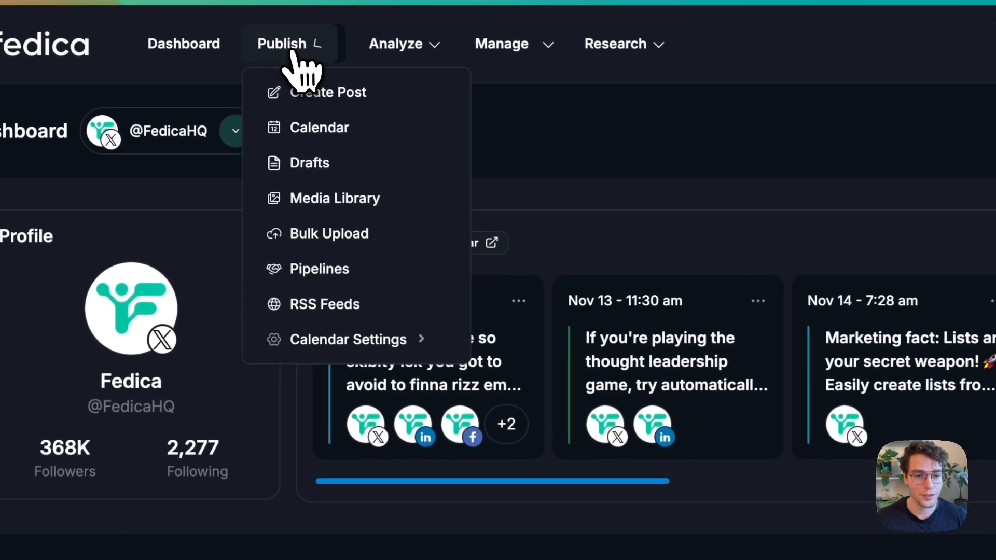
{"action": "left_click", "coordinate": [328, 317]}
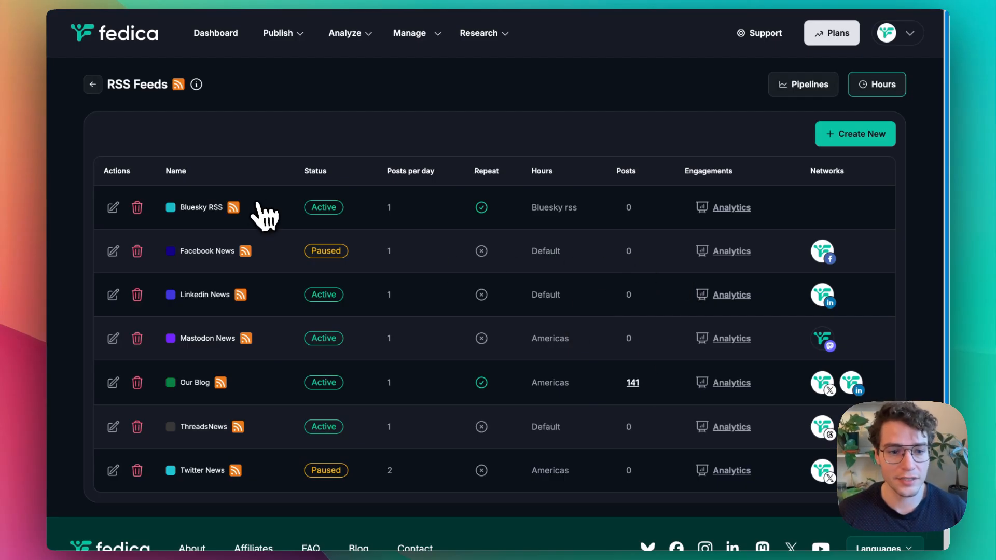
{"action": "left_click", "coordinate": [840, 136]}
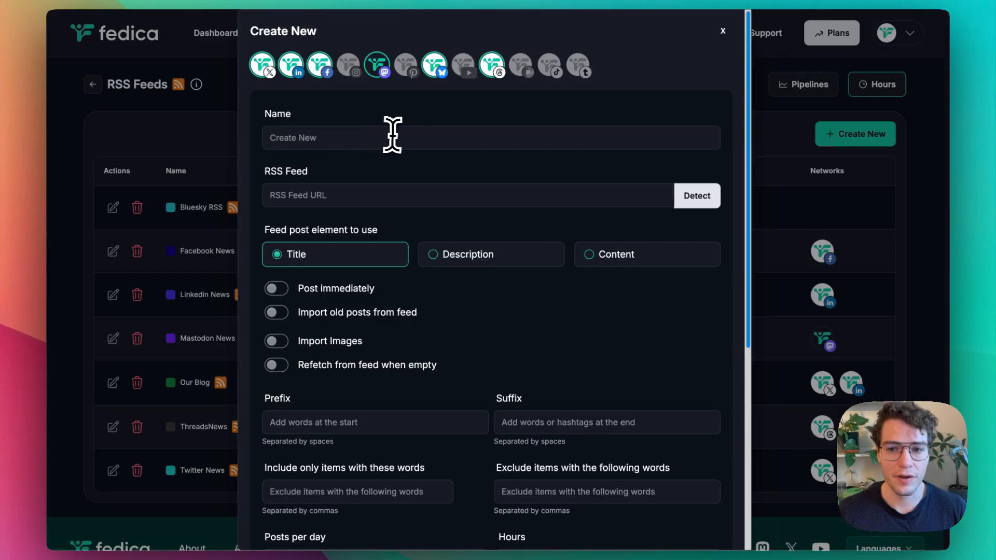
{"action": "left_click", "coordinate": [299, 148]}
{"action": "type", "text": "Blog"}
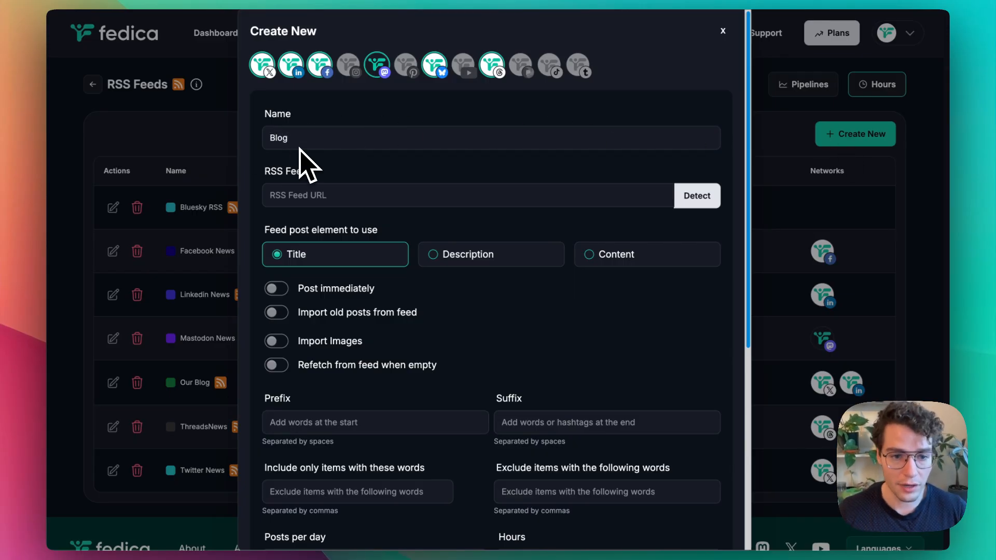
{"action": "left_click", "coordinate": [280, 195]}
{"action": "type", "text": "https://fedica.com/blog/category/marketing-guide/feed/"}
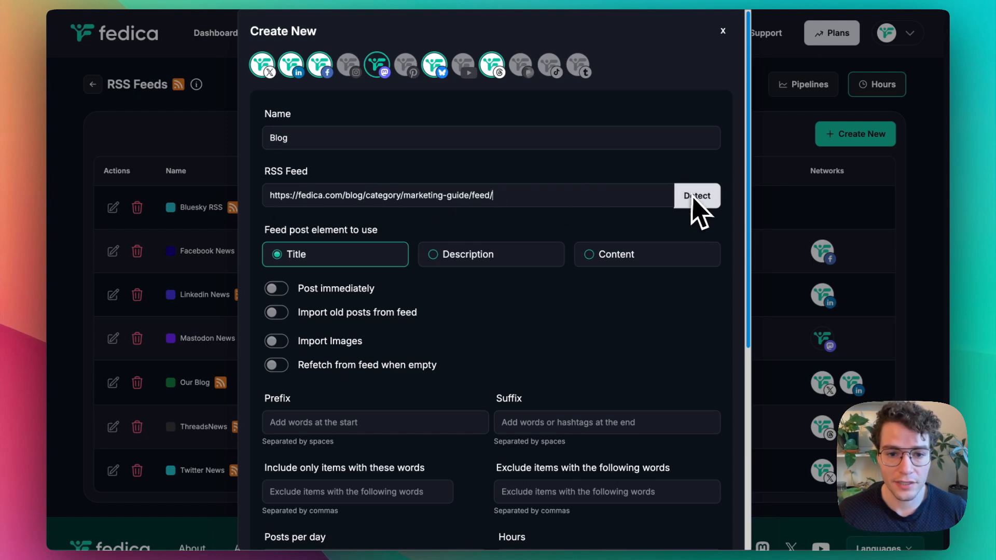
Examine the category part of the RSS feed URL and the field for excluding items with certain words
{"action": "left_click_drag", "start_coordinate": [524, 196], "coordinate": [254, 208]}
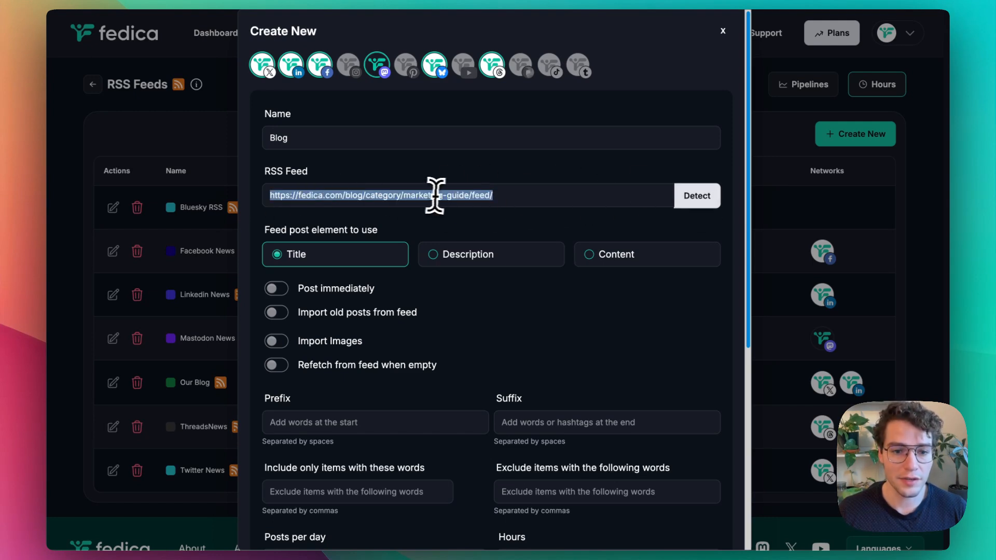
{"action": "left_click", "coordinate": [487, 196]}
{"action": "left_click_drag", "start_coordinate": [517, 196], "coordinate": [263, 195]}
{"action": "left_click", "coordinate": [498, 195]}
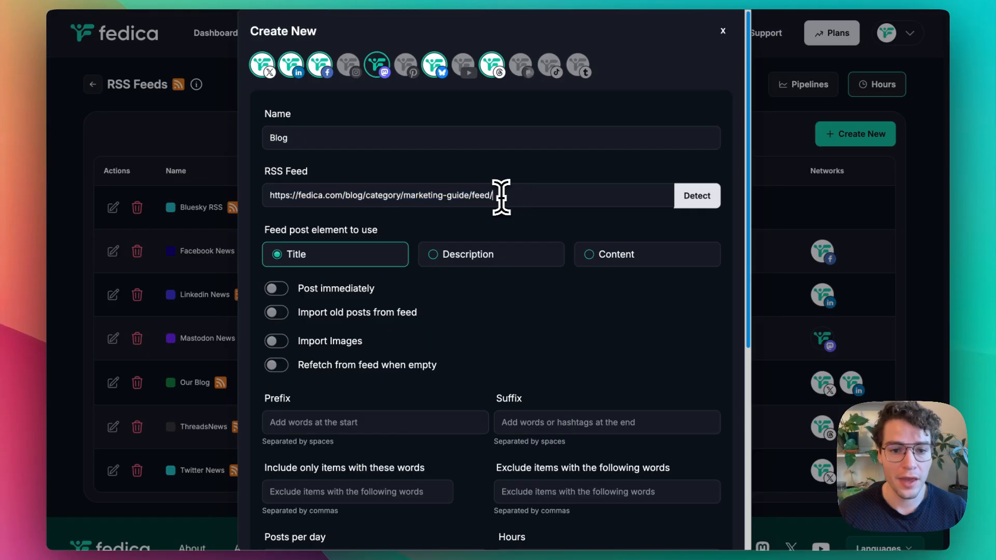
{"action": "left_click_drag", "start_coordinate": [511, 197], "coordinate": [363, 197]}
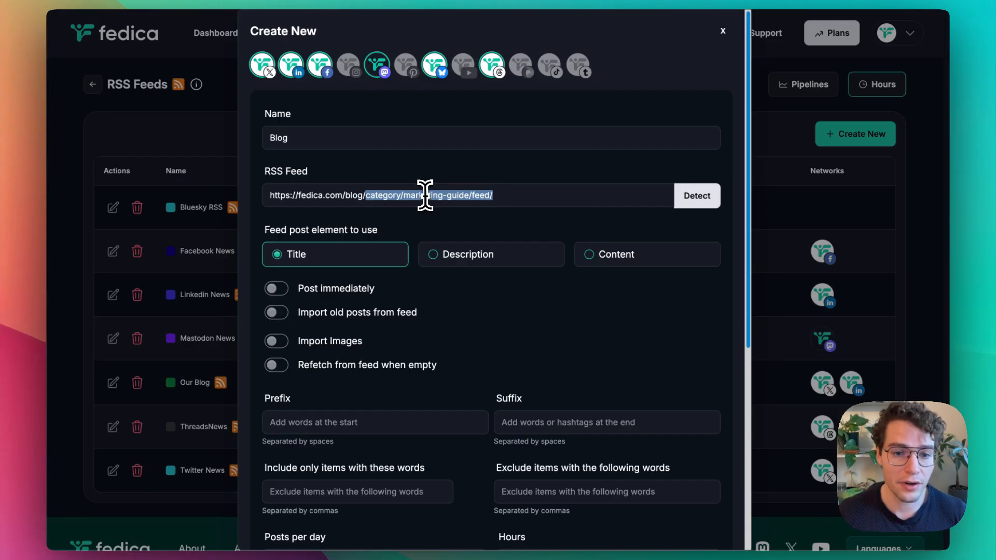
{"action": "left_click_drag", "start_coordinate": [404, 196], "coordinate": [514, 193]}
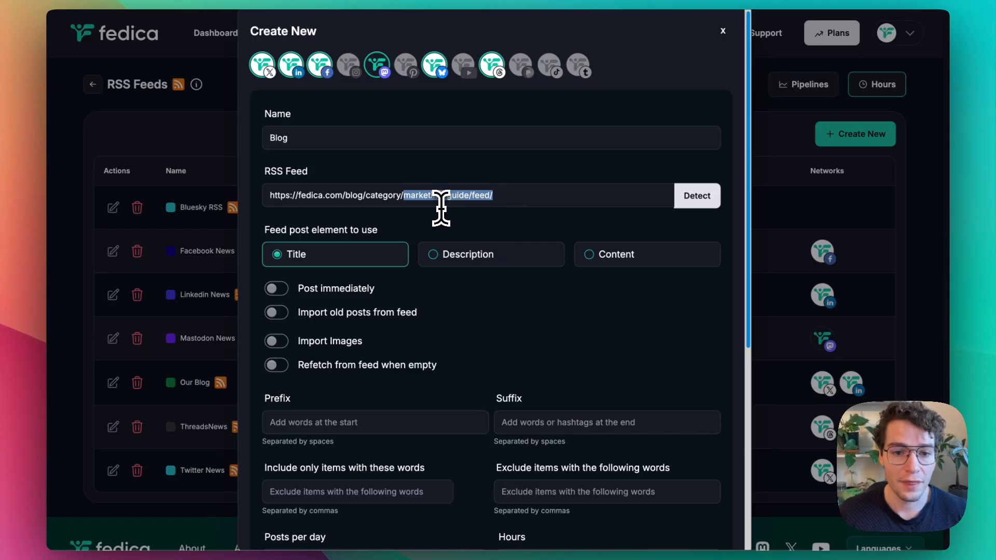
{"action": "left_click", "coordinate": [455, 198]}
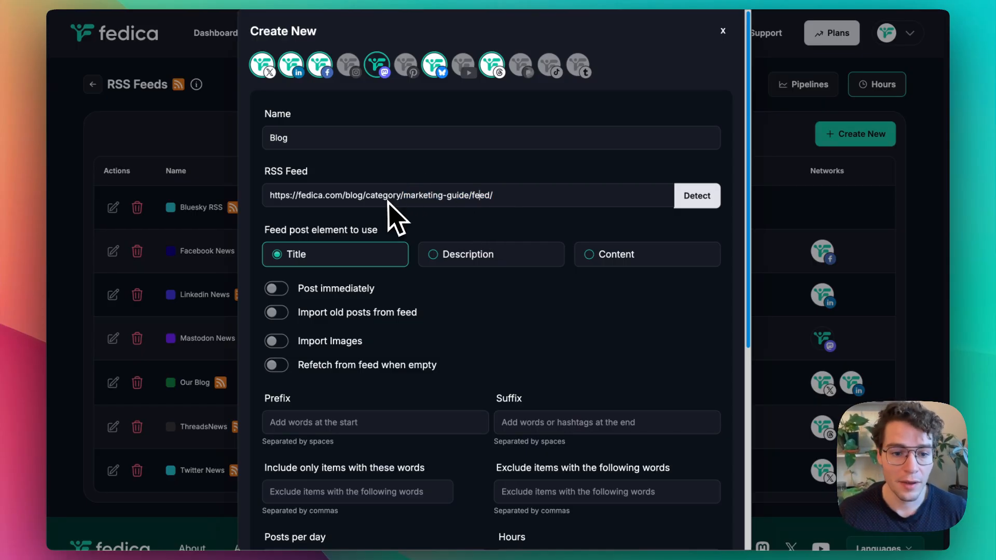
{"action": "scroll", "coordinate": [396, 216], "scroll_direction": "down", "scroll_amount": 3}
{"action": "scroll", "coordinate": [490, 232], "scroll_direction": "down", "scroll_amount": 1}
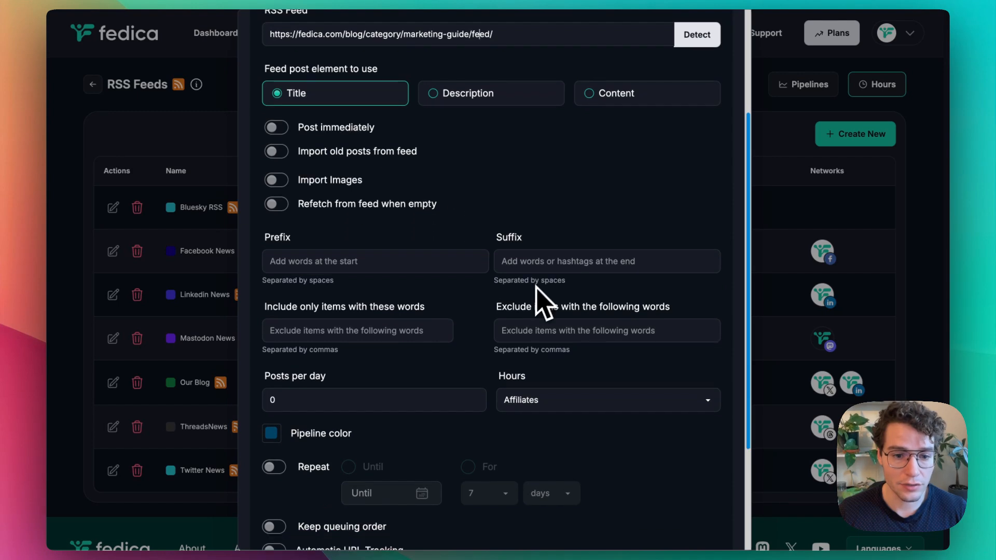
{"action": "left_click", "coordinate": [533, 309]}
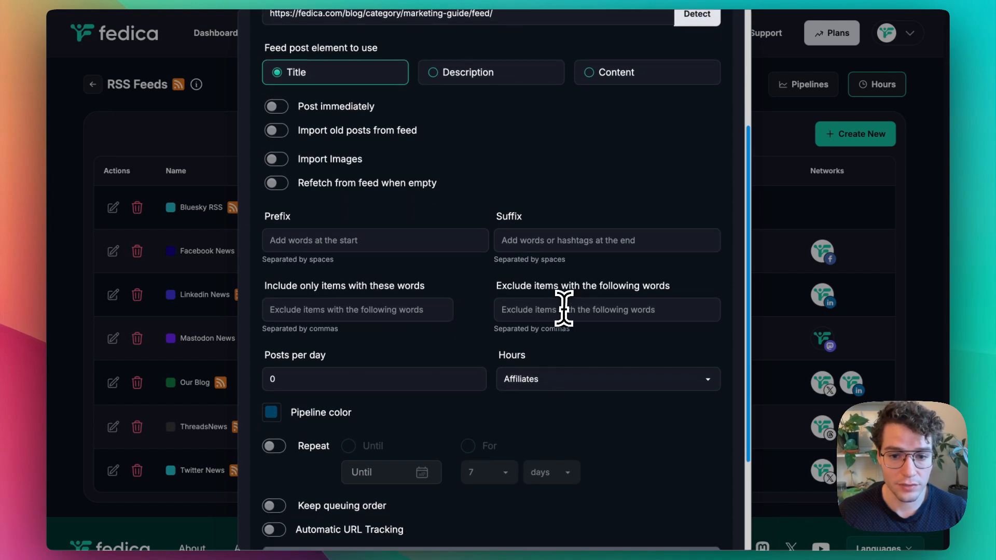
{"action": "scroll", "coordinate": [402, 322], "scroll_direction": "up", "scroll_amount": 5}
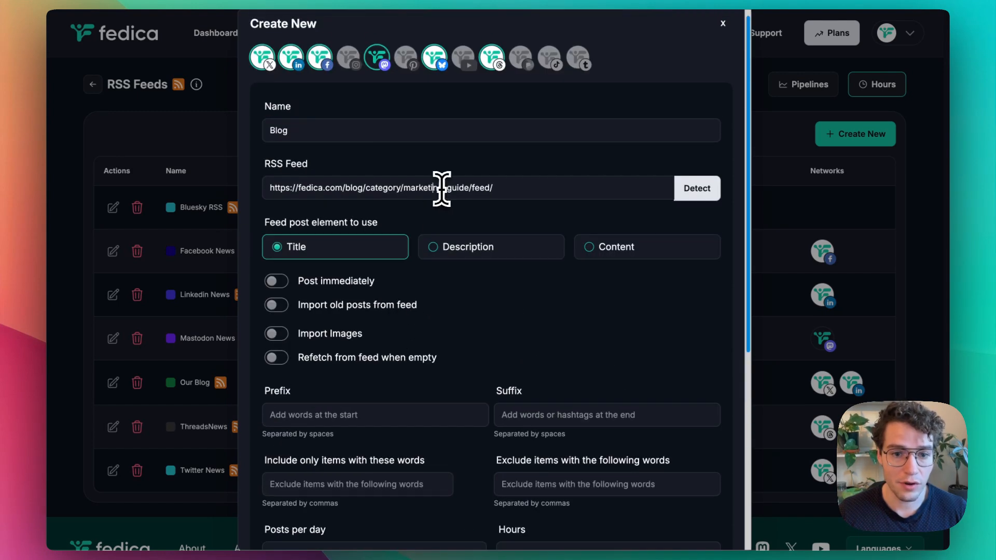
{"action": "left_click_drag", "start_coordinate": [511, 188], "coordinate": [271, 200]}
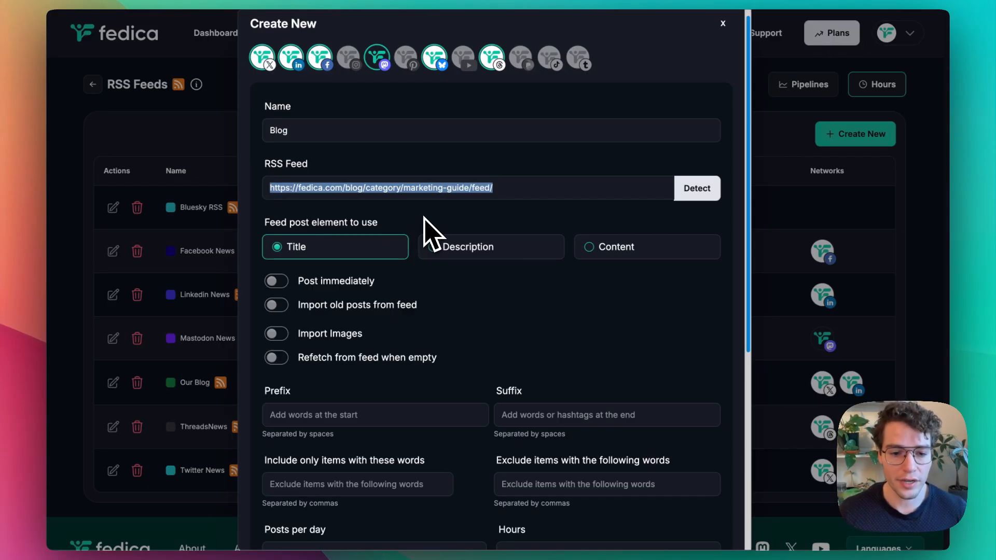
{"action": "scroll", "coordinate": [433, 236], "scroll_direction": "down", "scroll_amount": 3}
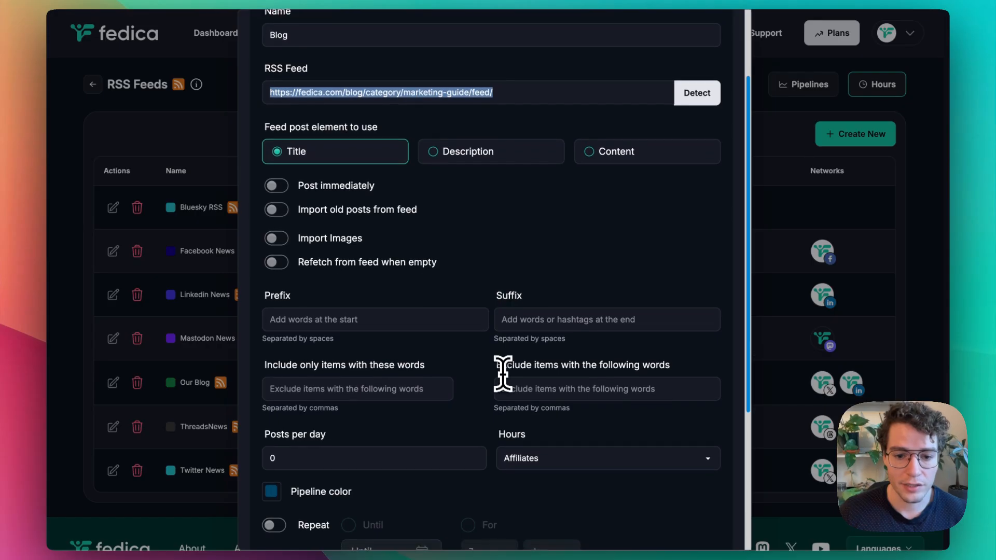
{"action": "left_click", "coordinate": [537, 392]}
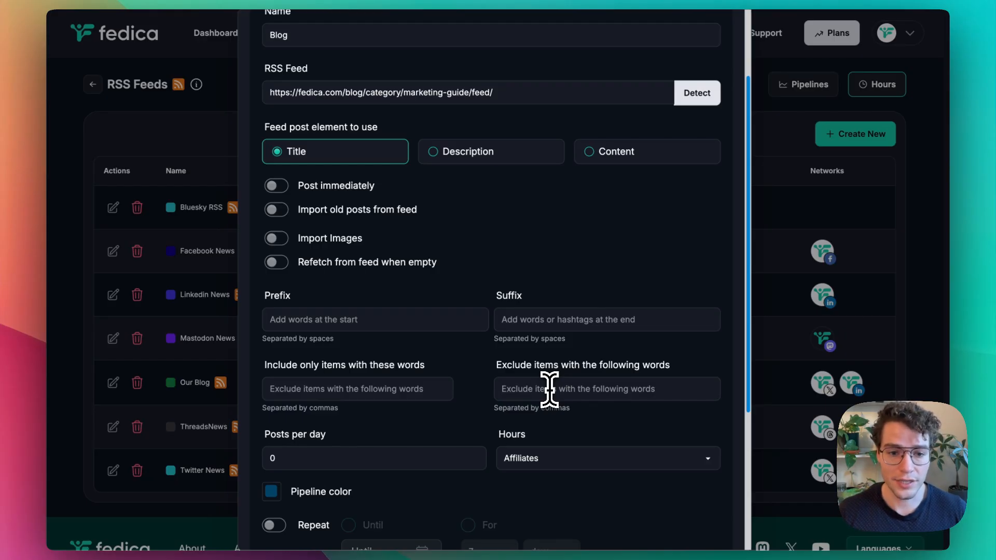
{"action": "scroll", "coordinate": [530, 337], "scroll_direction": "up", "scroll_amount": 3}
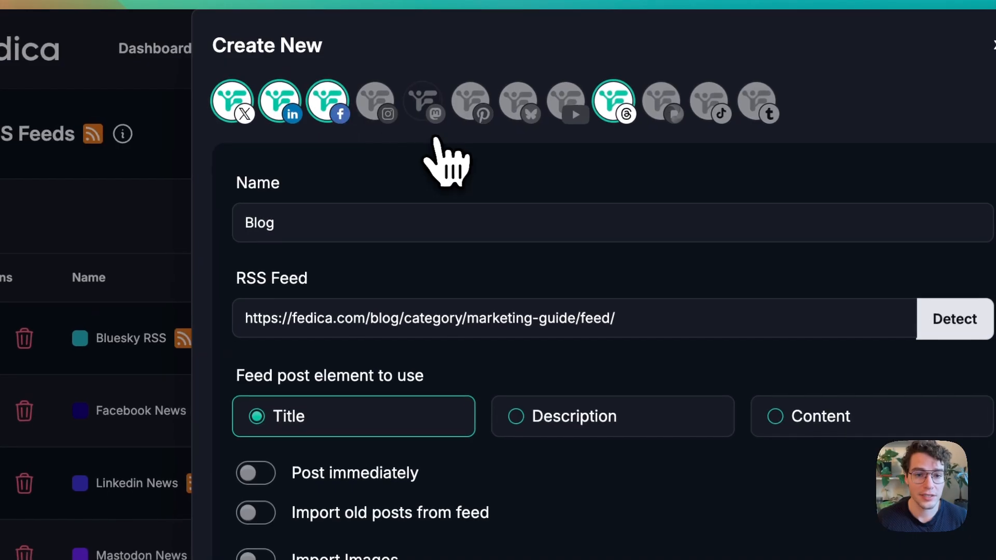
Include the Mastodon and Bluesky accounts among the networks for the new feed
{"action": "left_click", "coordinate": [424, 102]}
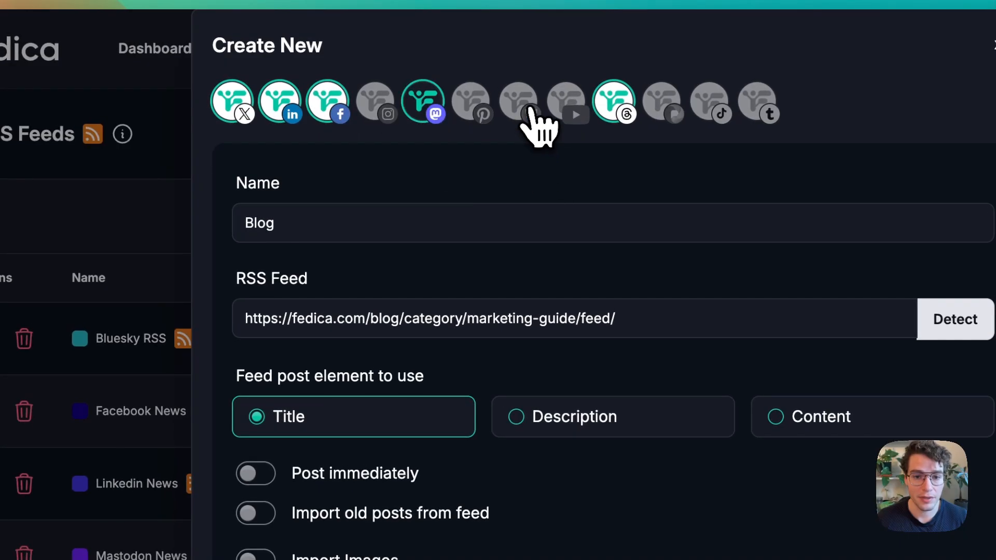
{"action": "left_click", "coordinate": [520, 104]}
{"action": "scroll", "coordinate": [553, 166], "scroll_direction": "down", "scroll_amount": 5}
{"action": "scroll", "coordinate": [488, 161], "scroll_direction": "up", "scroll_amount": 3}
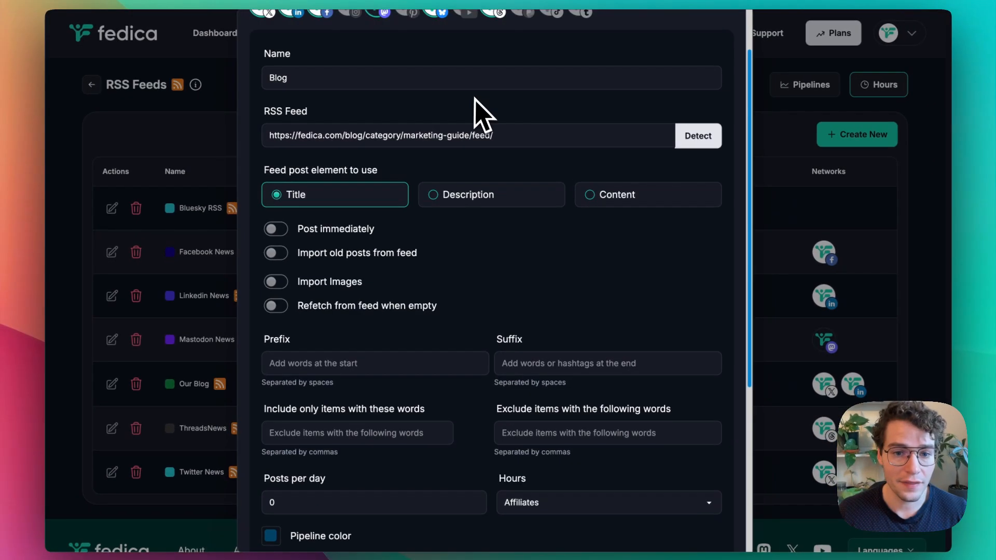
Try Content and Description as the feed post element, and return to Title
{"action": "left_click_drag", "start_coordinate": [526, 98], "coordinate": [250, 103]}
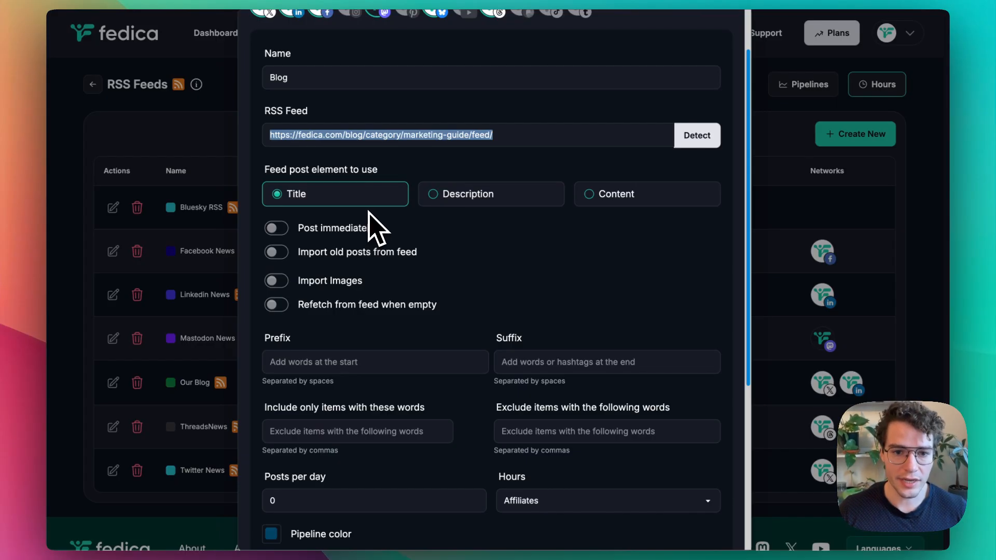
{"action": "left_click", "coordinate": [588, 200]}
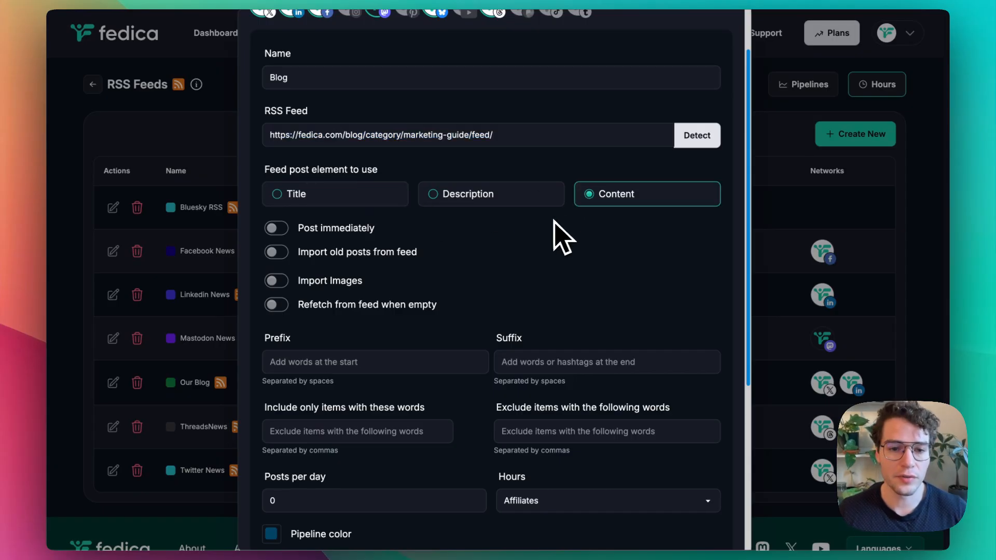
{"action": "left_click", "coordinate": [445, 200]}
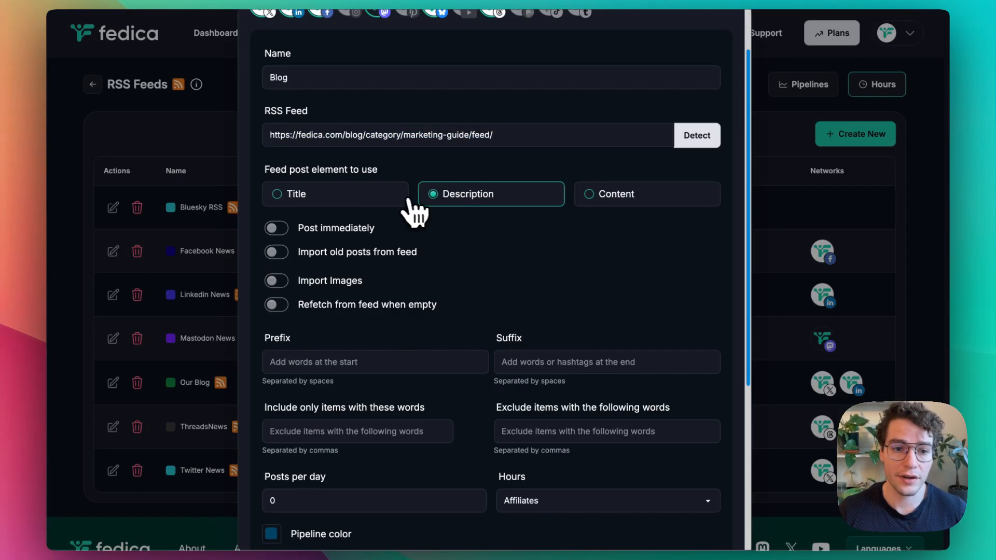
{"action": "left_click", "coordinate": [291, 196]}
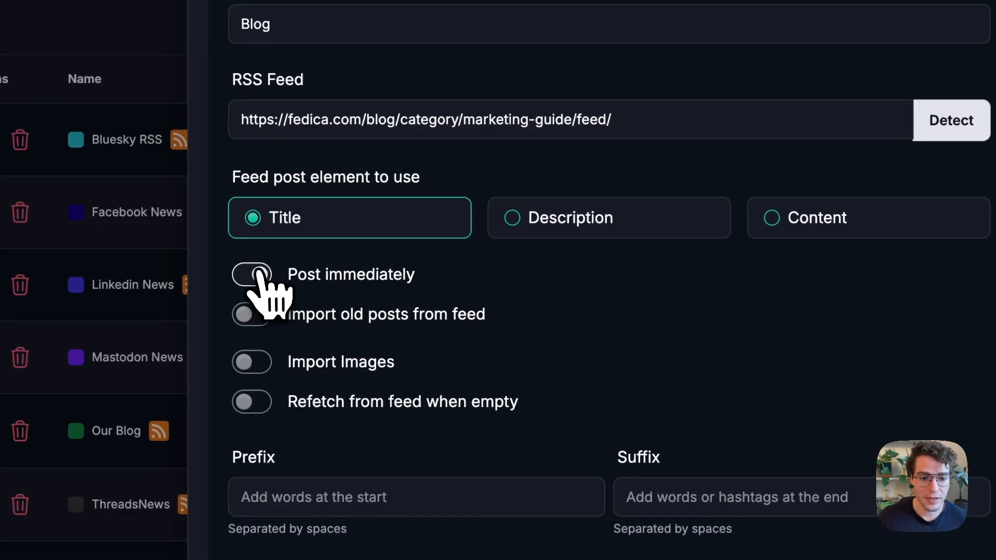
Try the Post immediately, Import old posts from feed and Refetch from feed when empty options, leaving them all off
{"action": "left_click", "coordinate": [280, 229]}
{"action": "scroll", "coordinate": [262, 291], "scroll_direction": "down", "scroll_amount": 2}
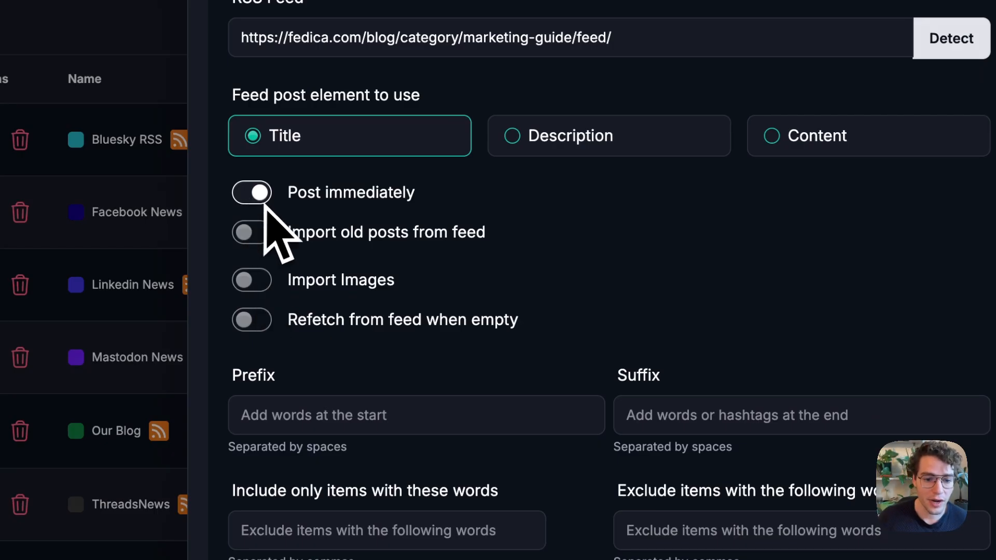
{"action": "left_click", "coordinate": [257, 193]}
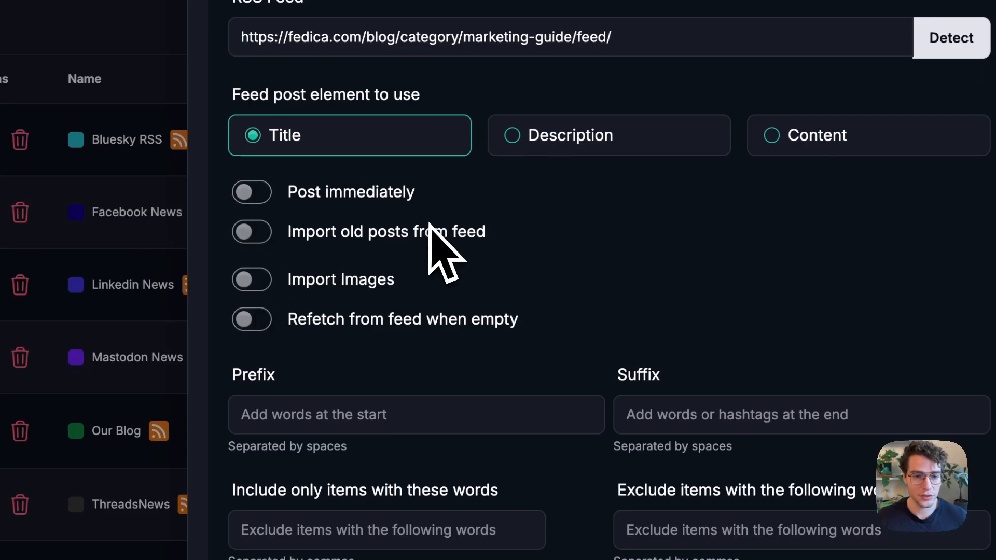
{"action": "scroll", "coordinate": [423, 231], "scroll_direction": "down", "scroll_amount": 2}
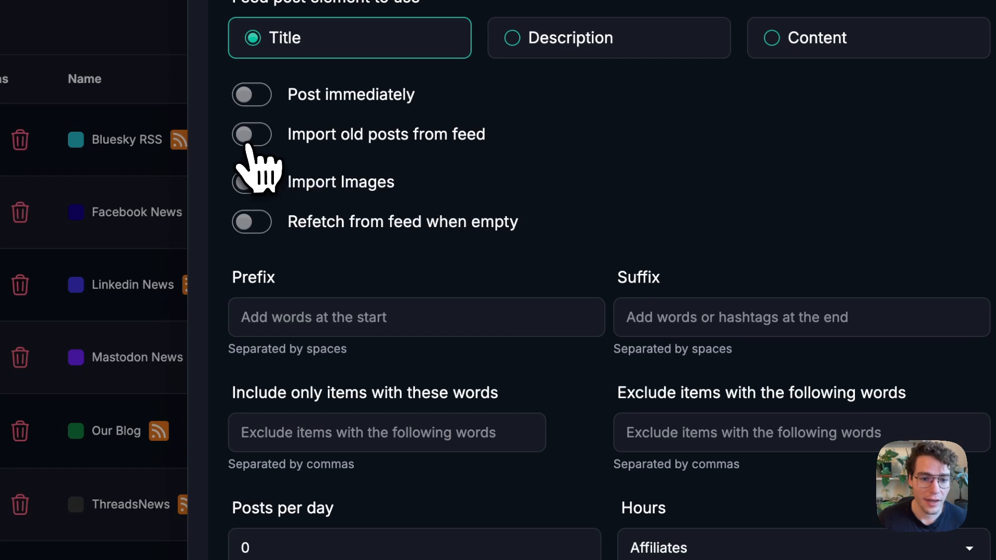
{"action": "left_click", "coordinate": [251, 138]}
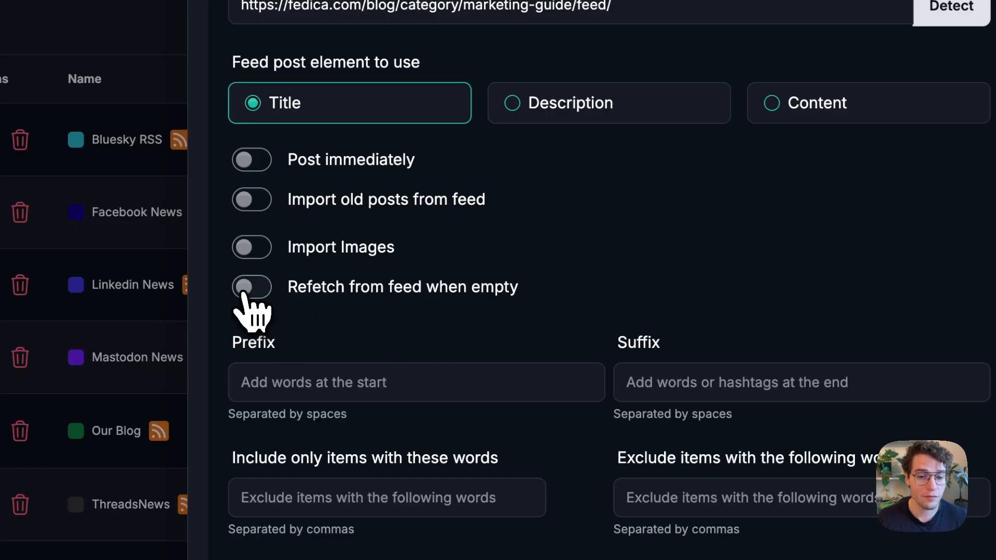
{"action": "left_click", "coordinate": [253, 289]}
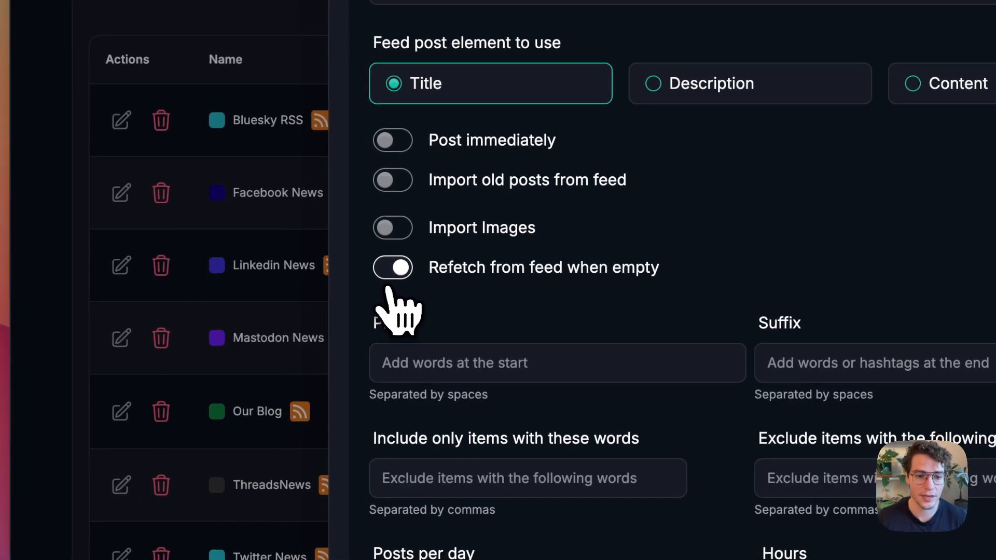
{"action": "left_click", "coordinate": [395, 269]}
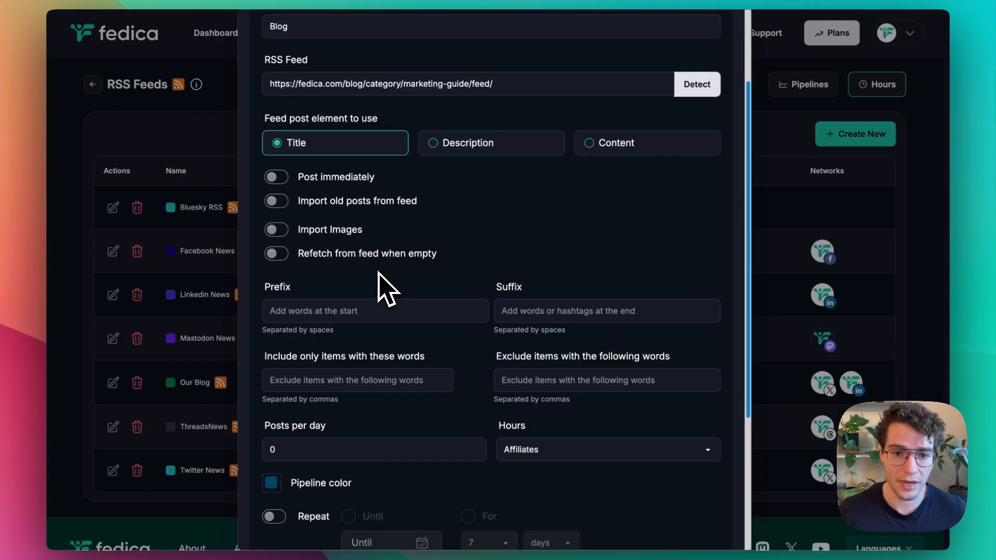
Examine the Prefix and Suffix fields together with the post element choice and the category in the feed URL
{"action": "scroll", "coordinate": [502, 278], "scroll_direction": "down", "scroll_amount": 1}
{"action": "left_click", "coordinate": [367, 302]}
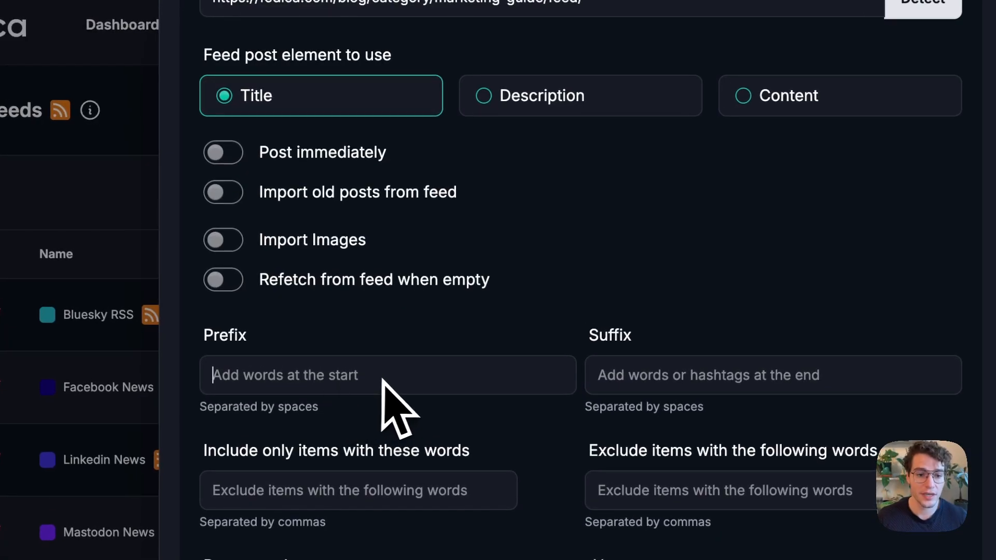
{"action": "scroll", "coordinate": [409, 381], "scroll_direction": "up", "scroll_amount": 3}
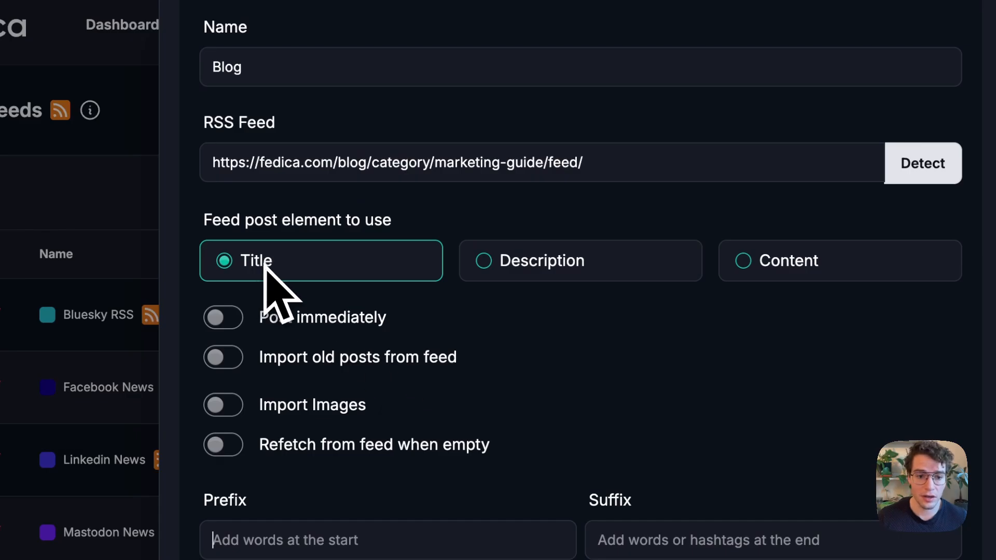
{"action": "scroll", "coordinate": [278, 289], "scroll_direction": "down", "scroll_amount": 3}
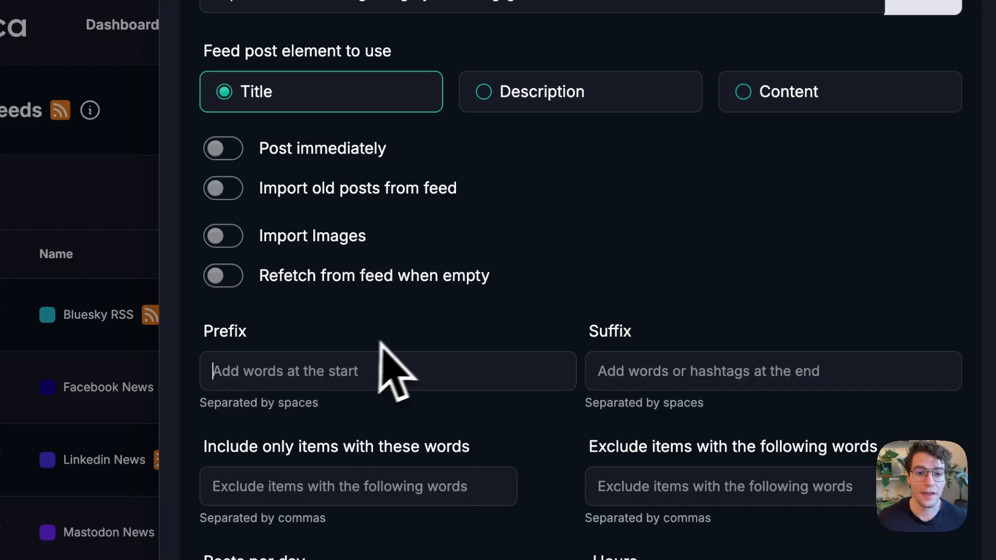
{"action": "scroll", "coordinate": [516, 278], "scroll_direction": "up", "scroll_amount": 1}
{"action": "left_click_drag", "start_coordinate": [372, 69], "coordinate": [434, 69]}
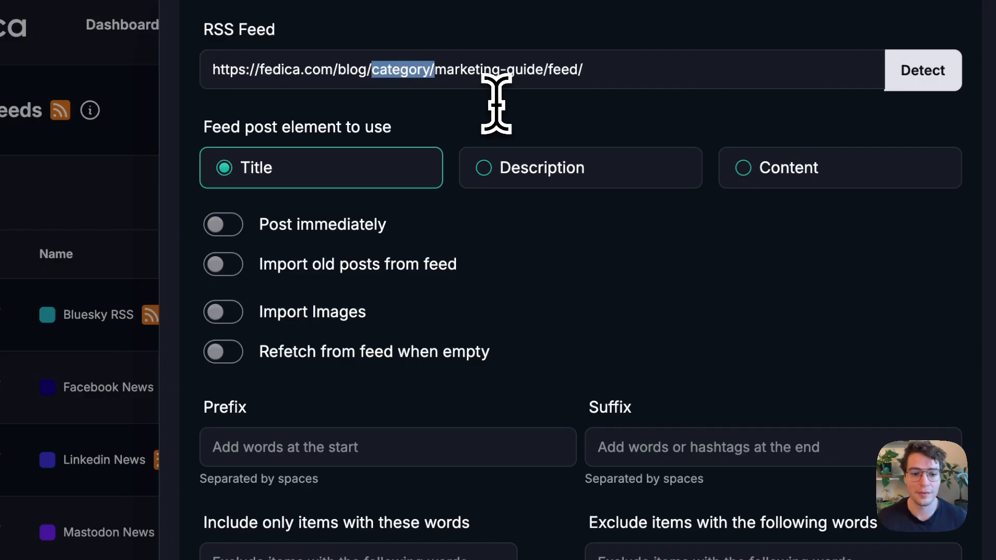
{"action": "scroll", "coordinate": [645, 351], "scroll_direction": "down", "scroll_amount": 2}
{"action": "left_click", "coordinate": [652, 355]}
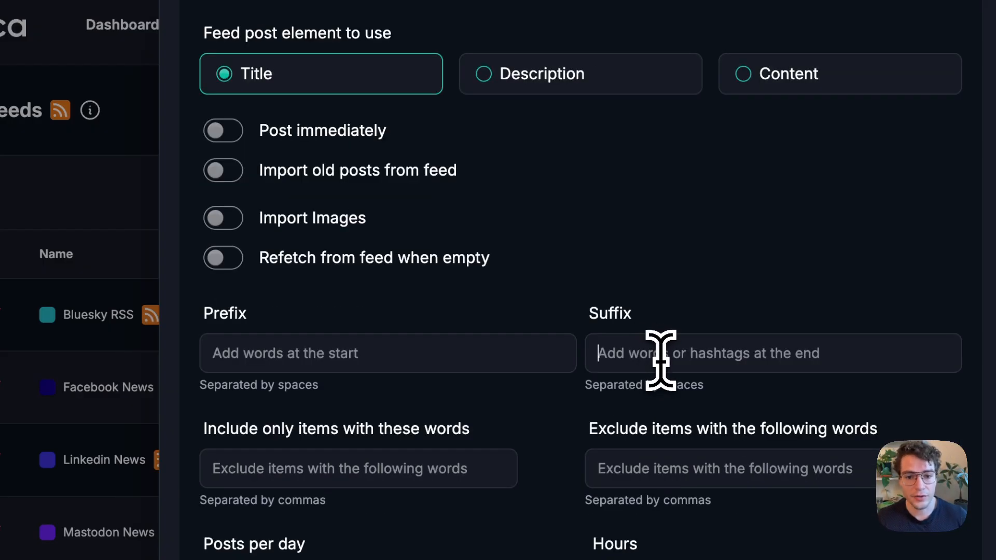
{"action": "scroll", "coordinate": [564, 459], "scroll_direction": "down", "scroll_amount": 1}
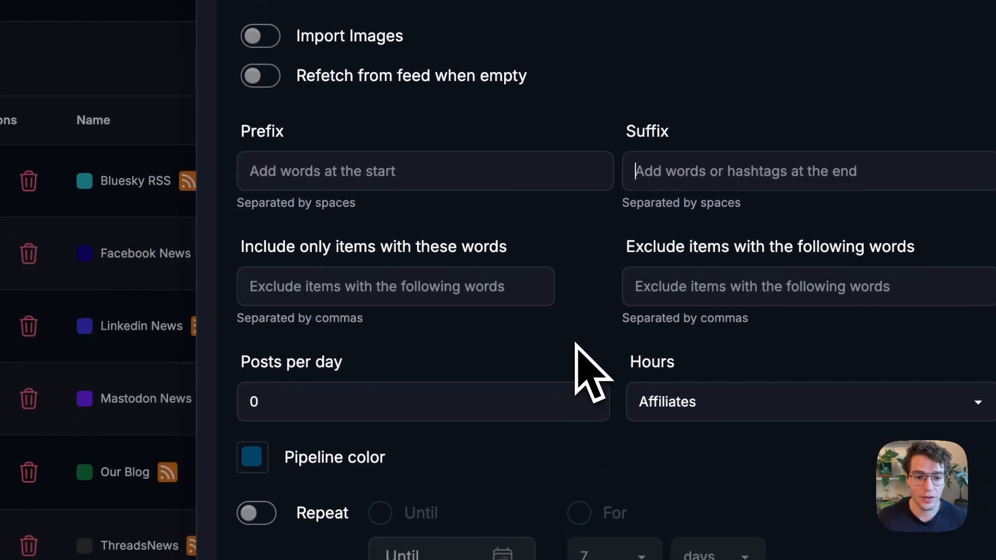
Leave the word filter for included items empty and set the feed's posts per day to 1
{"action": "left_click", "coordinate": [475, 294]}
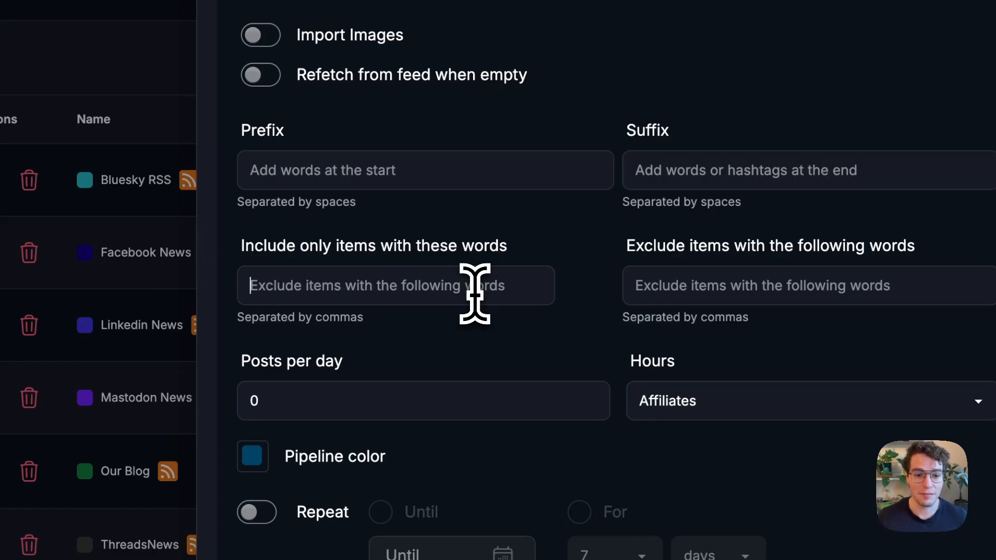
{"action": "scroll", "coordinate": [525, 289], "scroll_direction": "down", "scroll_amount": 2}
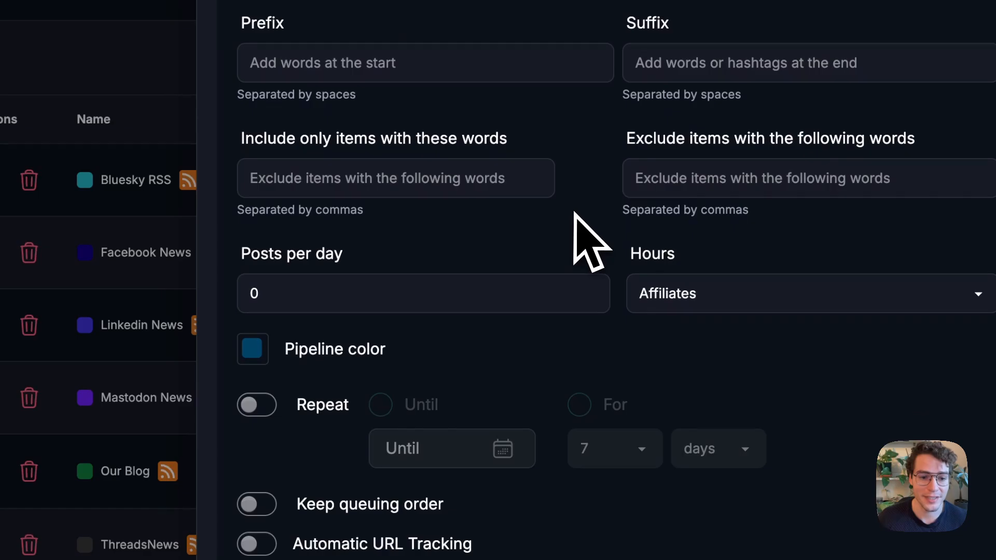
{"action": "double_click", "coordinate": [312, 294]}
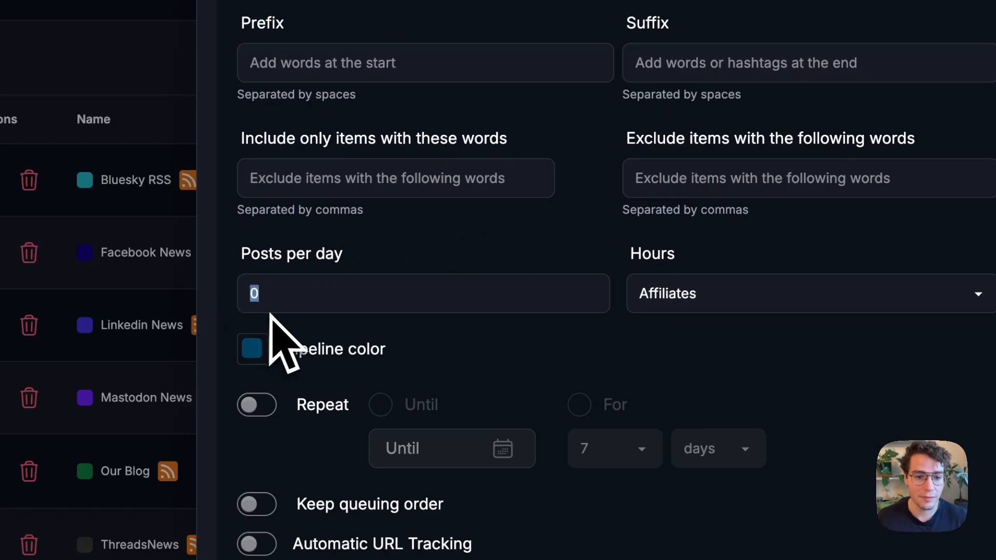
{"action": "type", "text": "1"}
Set the feed's posting hours to the Americas schedule
{"action": "left_click", "coordinate": [682, 294]}
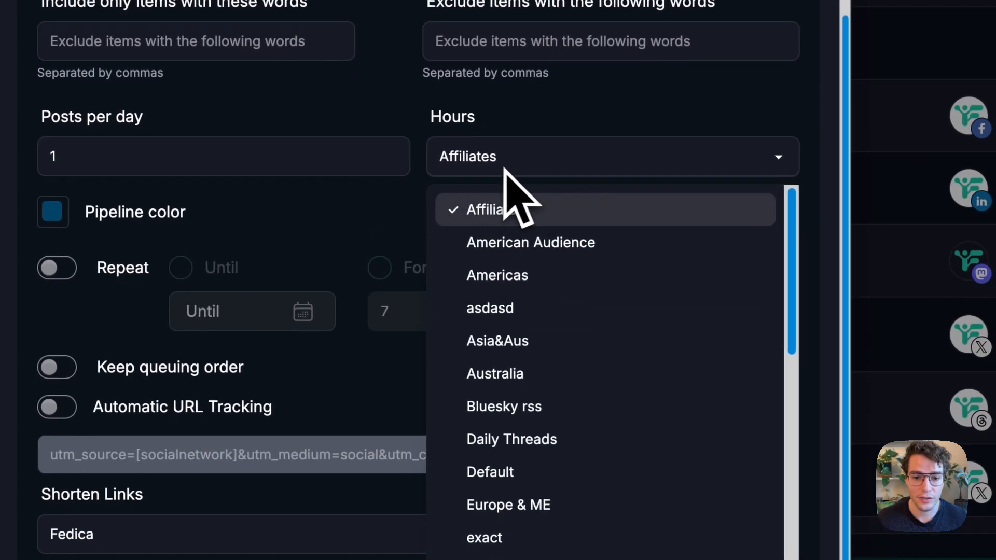
{"action": "scroll", "coordinate": [633, 240], "scroll_direction": "down", "scroll_amount": 1}
{"action": "scroll", "coordinate": [601, 384], "scroll_direction": "down", "scroll_amount": 3}
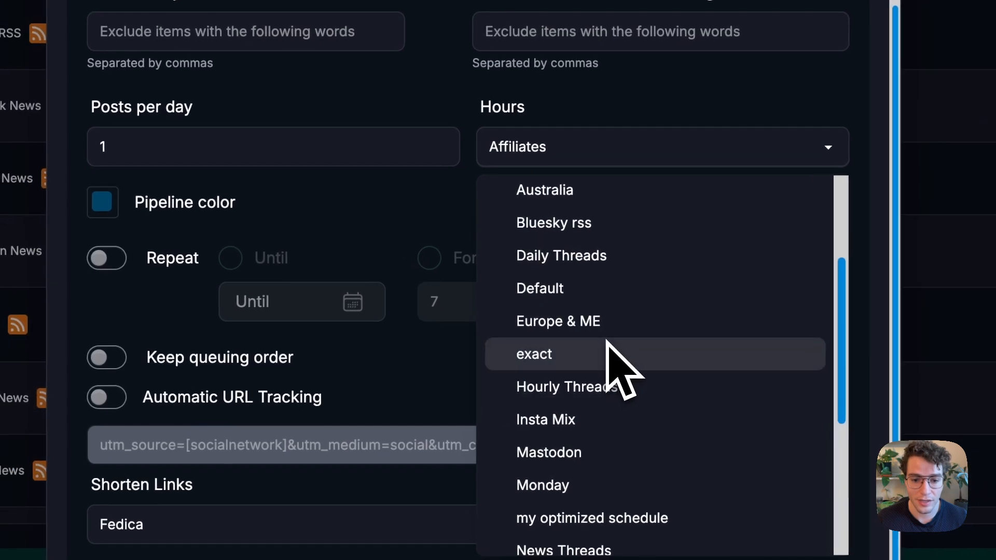
{"action": "scroll", "coordinate": [602, 430], "scroll_direction": "down", "scroll_amount": 1}
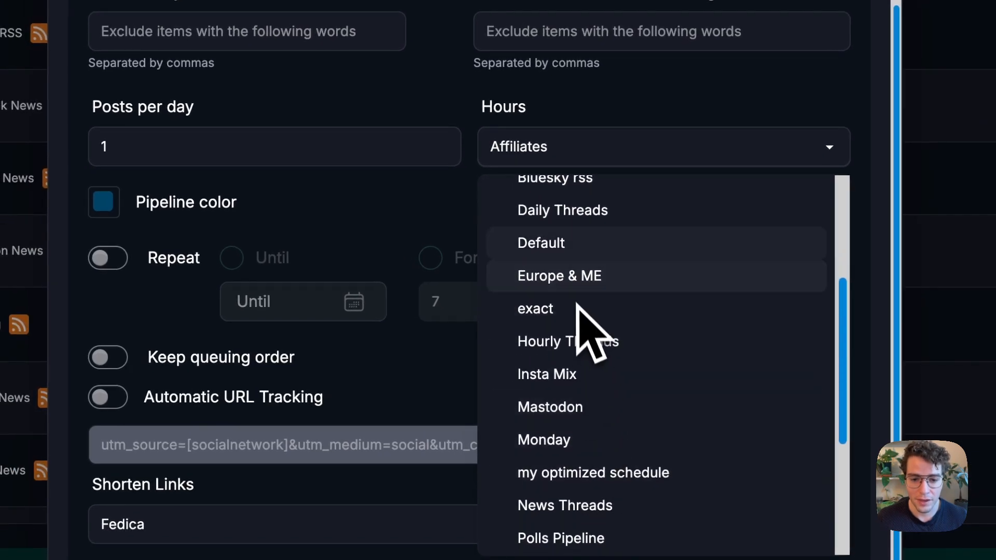
{"action": "scroll", "coordinate": [597, 254], "scroll_direction": "up", "scroll_amount": 3}
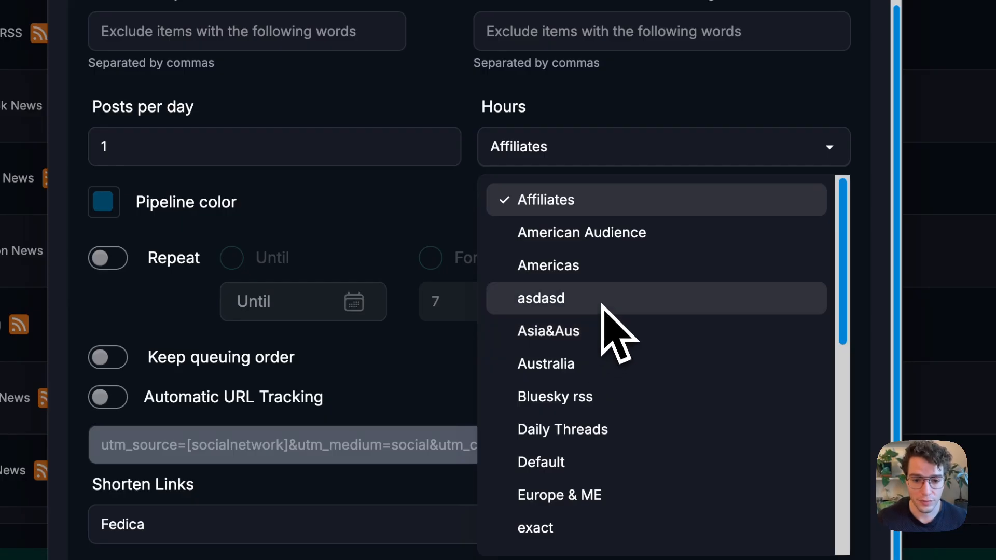
{"action": "left_click", "coordinate": [579, 263]}
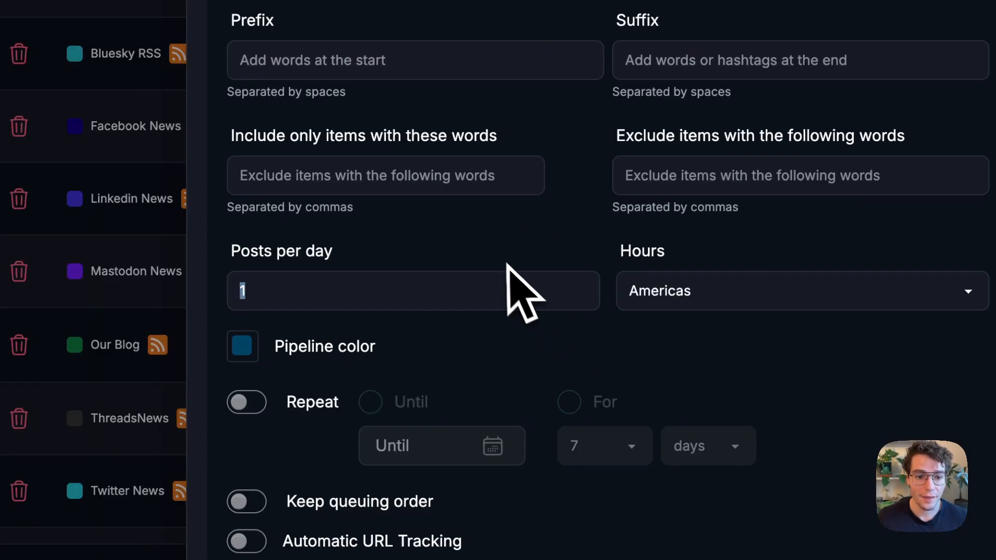
{"action": "scroll", "coordinate": [474, 212], "scroll_direction": "up", "scroll_amount": 1}
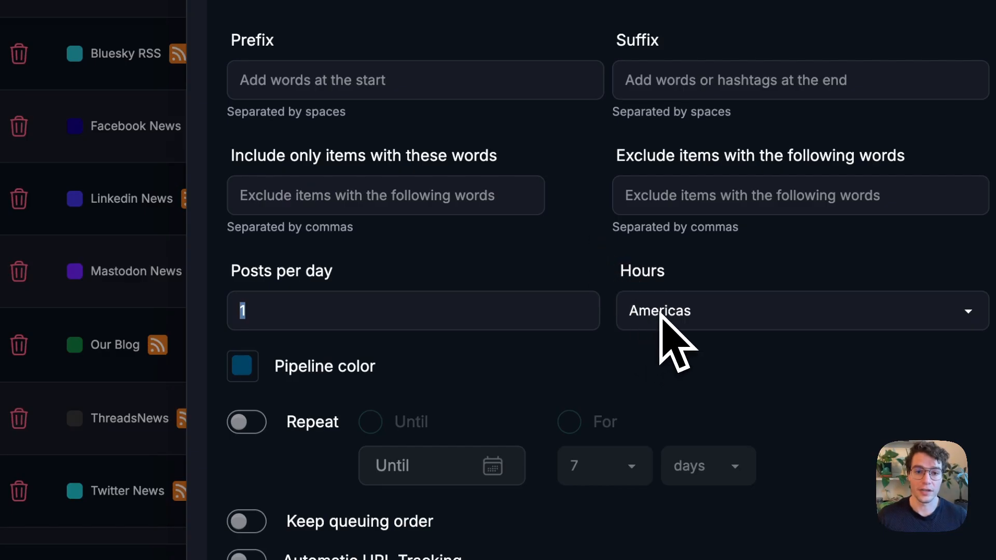
Enable Keep queuing order and Automatic URL Tracking for the new feed
{"action": "scroll", "coordinate": [660, 314], "scroll_direction": "down", "scroll_amount": 4}
{"action": "left_click", "coordinate": [247, 324]}
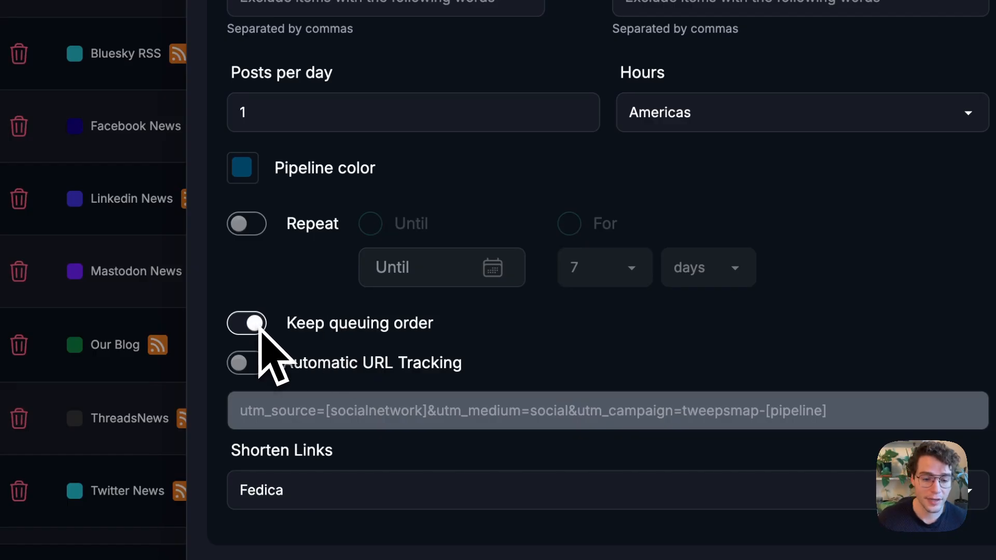
{"action": "left_click", "coordinate": [255, 365]}
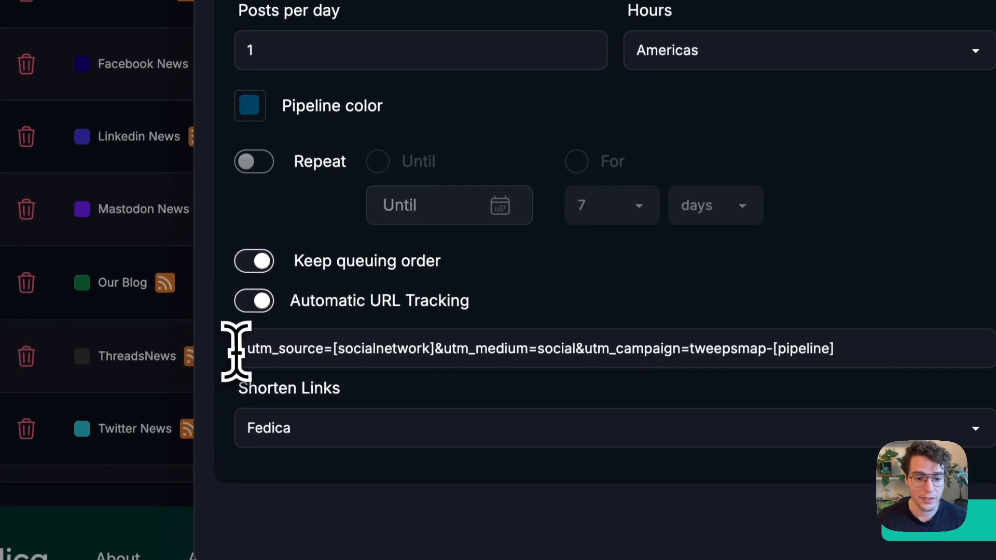
Examine the URL tracking string and its socialnetwork source placeholder against the networks selected for the feed
{"action": "left_click_drag", "start_coordinate": [239, 411], "coordinate": [865, 416]}
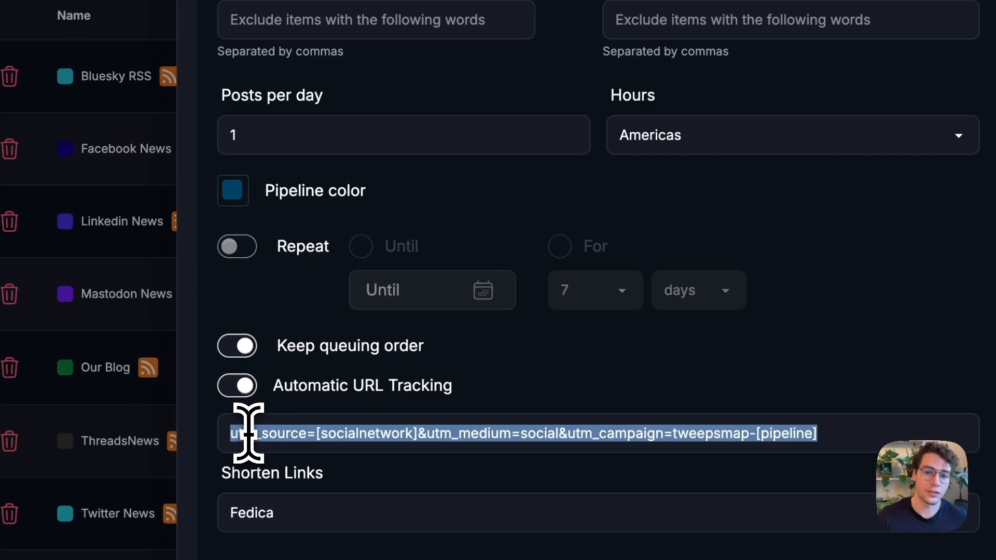
{"action": "left_click_drag", "start_coordinate": [262, 433], "coordinate": [419, 438]}
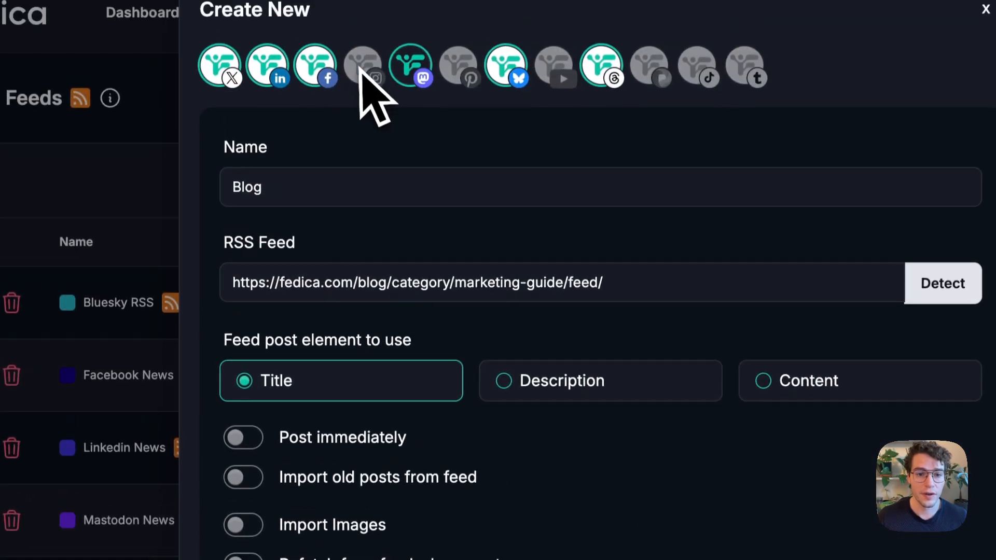
{"action": "scroll", "coordinate": [434, 167], "scroll_direction": "down", "scroll_amount": 5}
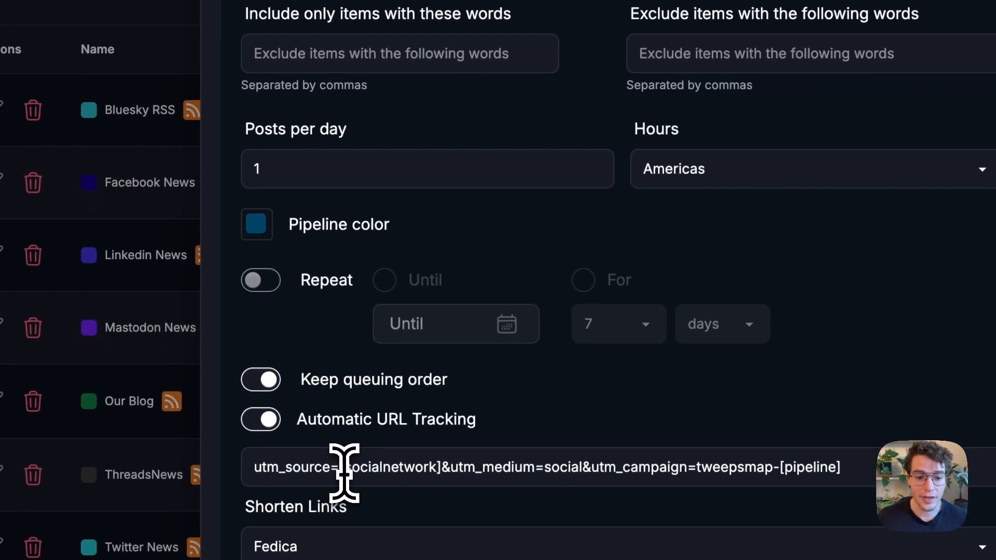
{"action": "left_click_drag", "start_coordinate": [340, 520], "coordinate": [427, 521]}
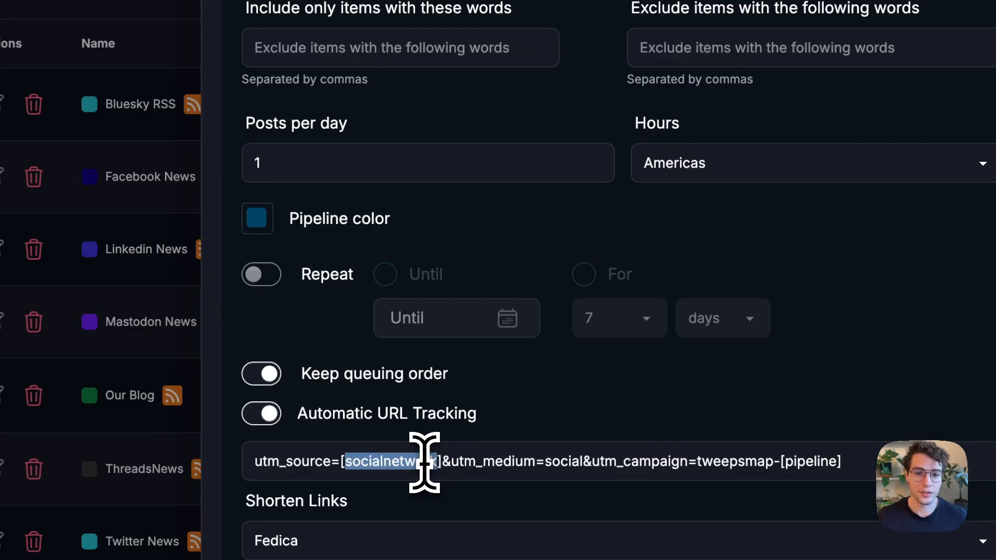
{"action": "scroll", "coordinate": [424, 462], "scroll_direction": "up", "scroll_amount": 5}
{"action": "scroll", "coordinate": [457, 108], "scroll_direction": "down", "scroll_amount": 5}
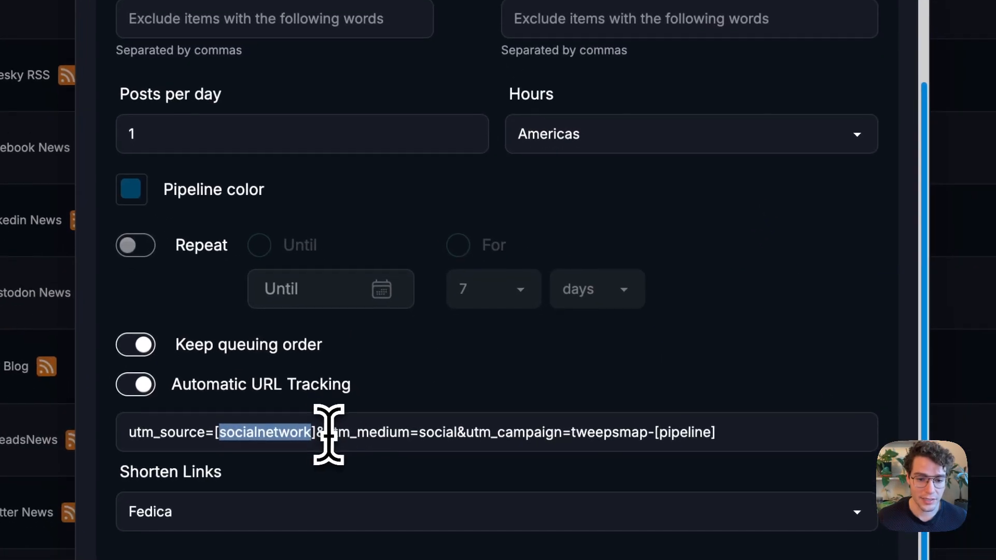
Examine the utm_medium and utm_campaign parts of the tracking string, comparing the pipeline placeholder with the feed's name
{"action": "left_click", "coordinate": [353, 432]}
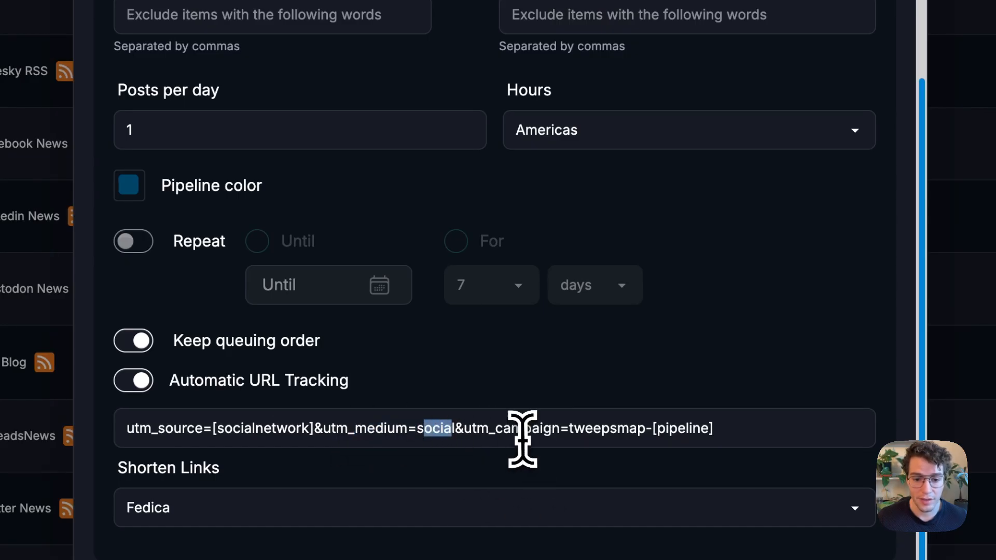
{"action": "left_click_drag", "start_coordinate": [504, 428], "coordinate": [566, 429]}
{"action": "left_click", "coordinate": [666, 443]}
{"action": "left_click_drag", "start_coordinate": [660, 432], "coordinate": [720, 435]}
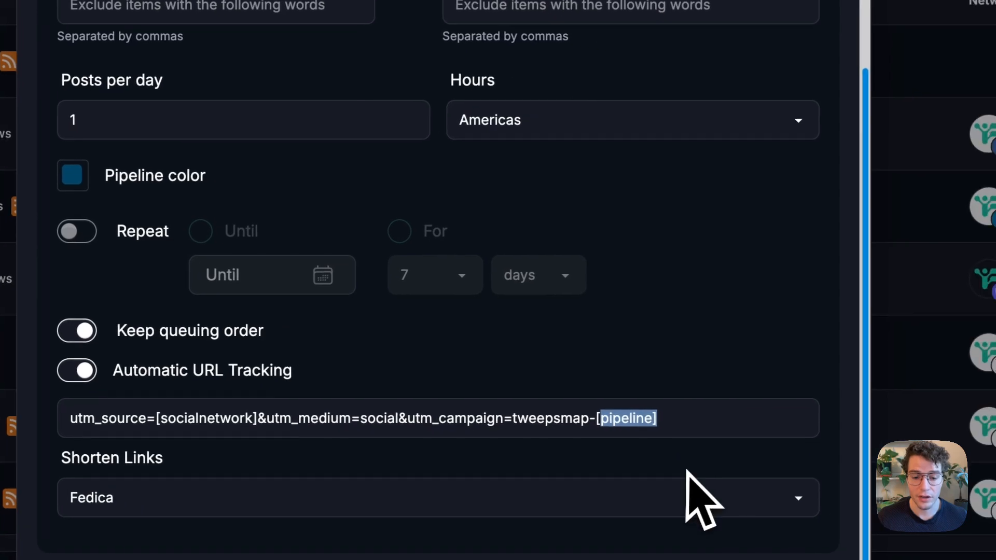
{"action": "scroll", "coordinate": [638, 463], "scroll_direction": "up", "scroll_amount": 6}
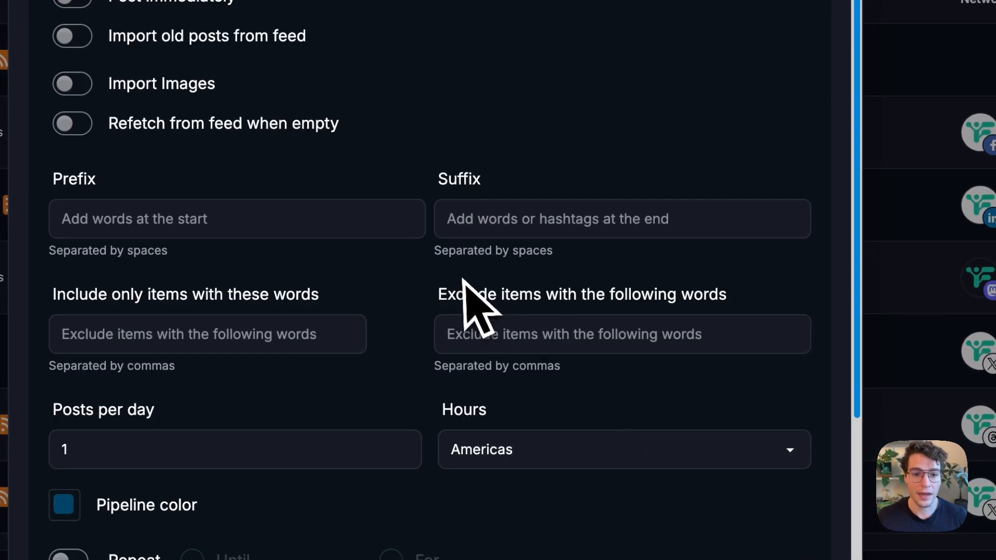
{"action": "scroll", "coordinate": [467, 299], "scroll_direction": "up", "scroll_amount": 4}
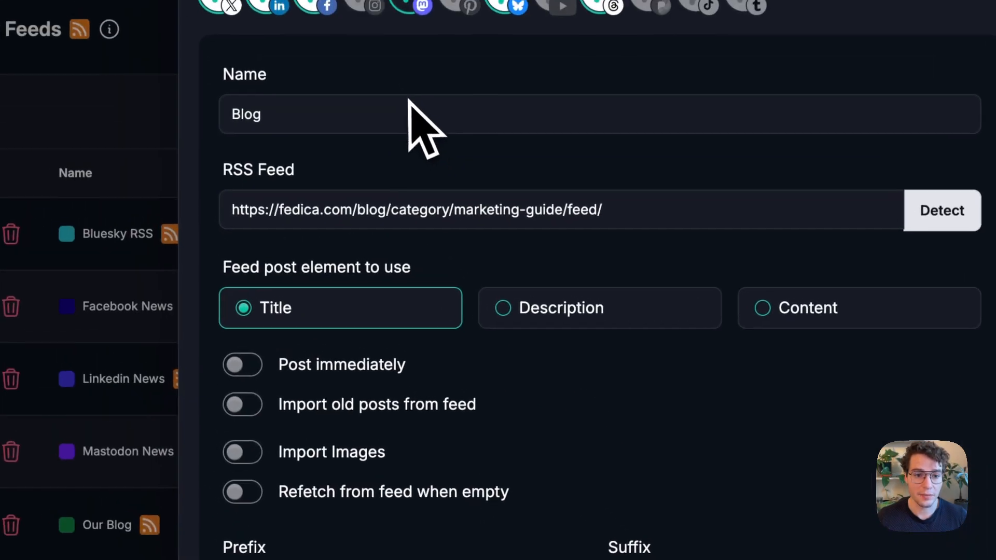
{"action": "left_click_drag", "start_coordinate": [299, 134], "coordinate": [229, 123]}
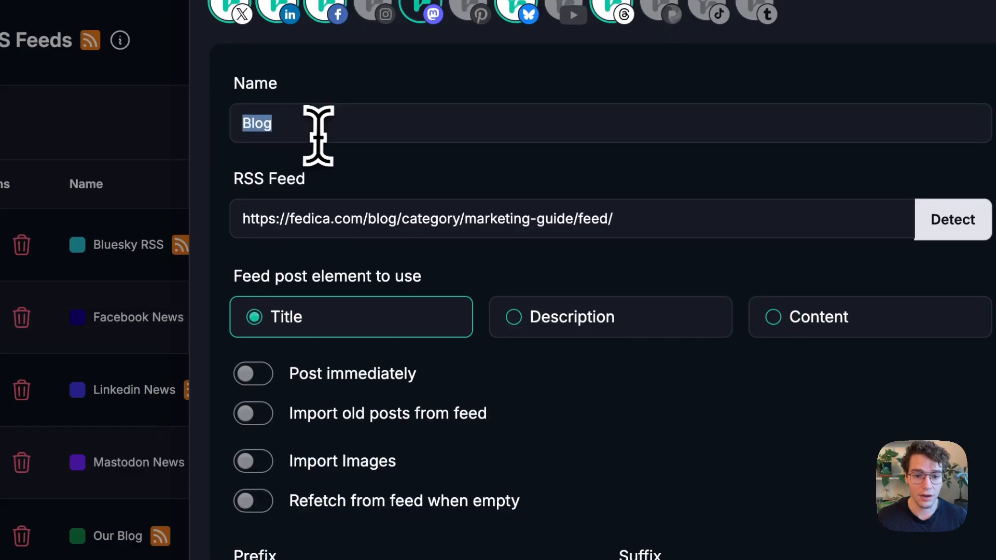
{"action": "scroll", "coordinate": [495, 249], "scroll_direction": "down", "scroll_amount": 9}
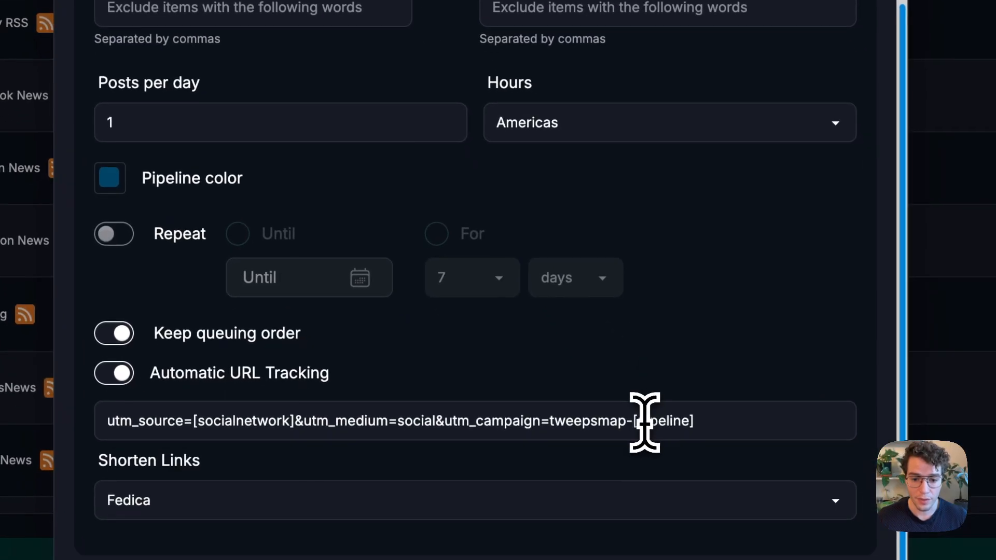
Review the complete URL tracking string together with the rest of the feed's settings
{"action": "left_click_drag", "start_coordinate": [636, 417], "coordinate": [81, 420]}
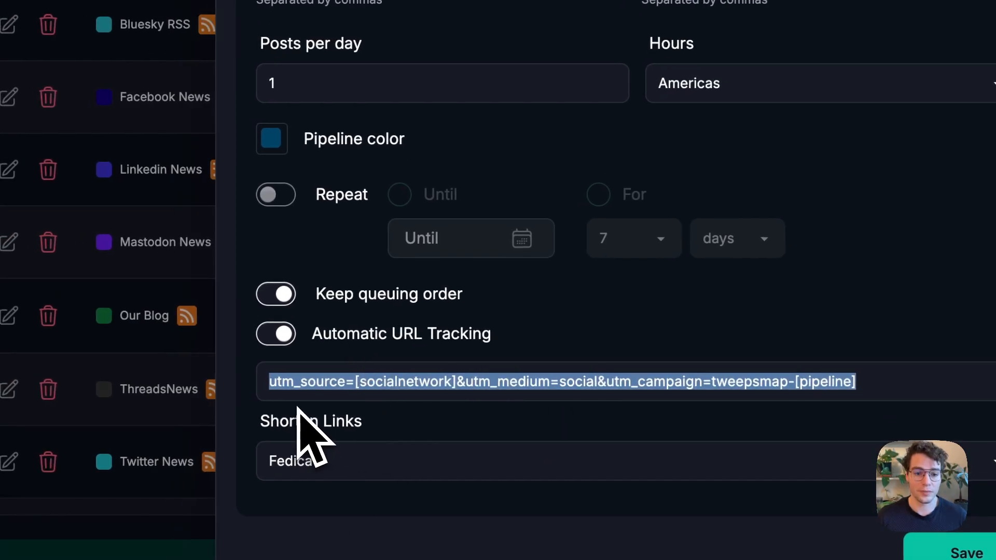
{"action": "scroll", "coordinate": [515, 395], "scroll_direction": "up", "scroll_amount": 10}
{"action": "scroll", "coordinate": [569, 278], "scroll_direction": "down", "scroll_amount": 10}
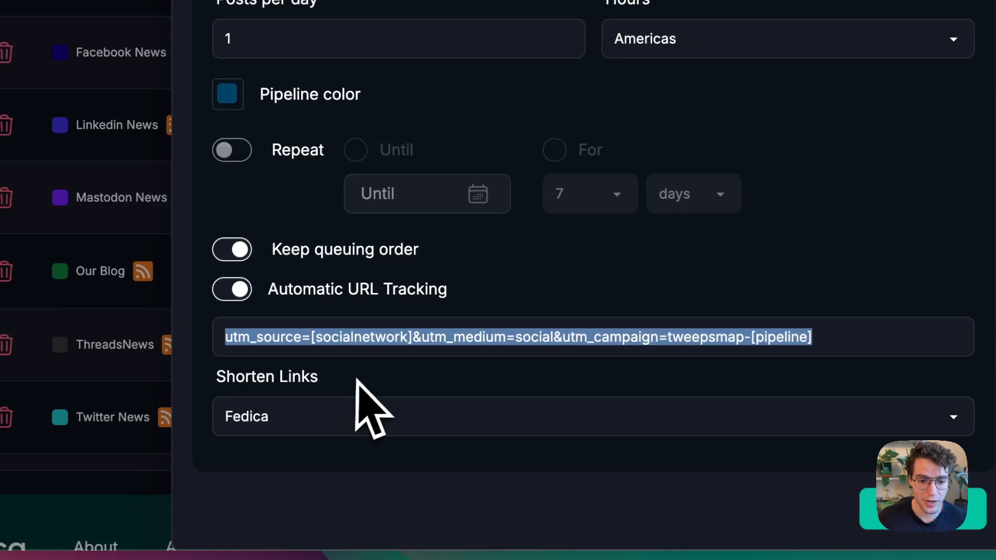
{"action": "left_click", "coordinate": [350, 337]}
{"action": "left_click_drag", "start_coordinate": [227, 338], "coordinate": [853, 344]}
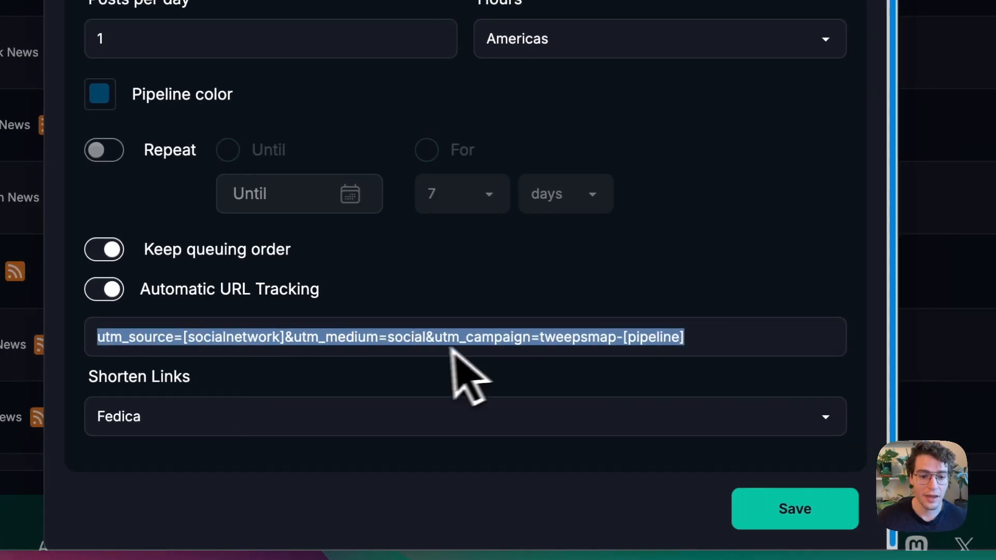
{"action": "left_click", "coordinate": [363, 316]}
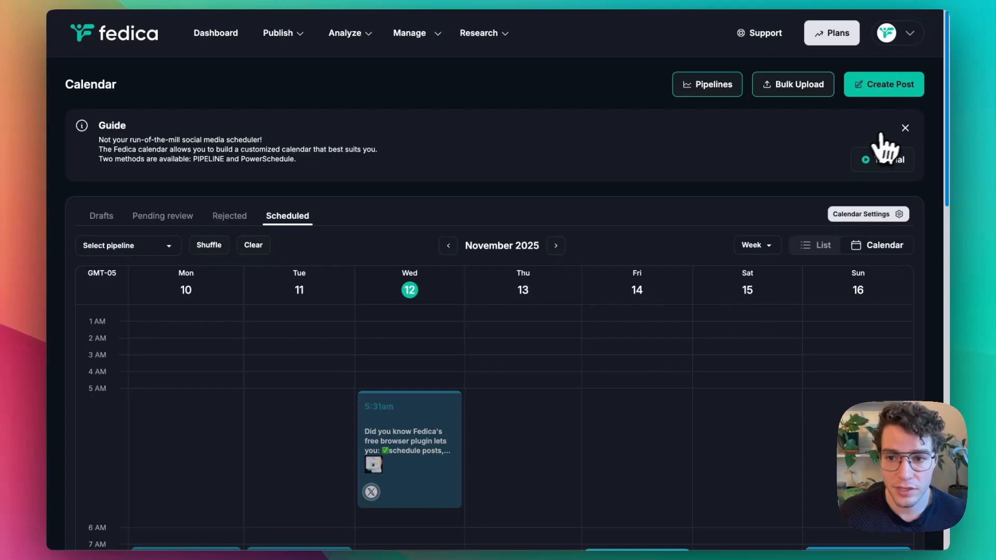
Dismiss the calendar guide and look through the scheduled posts for the week of November 10 to 16, 2025
{"action": "left_click", "coordinate": [905, 128]}
{"action": "scroll", "coordinate": [445, 304], "scroll_direction": "down", "scroll_amount": 6}
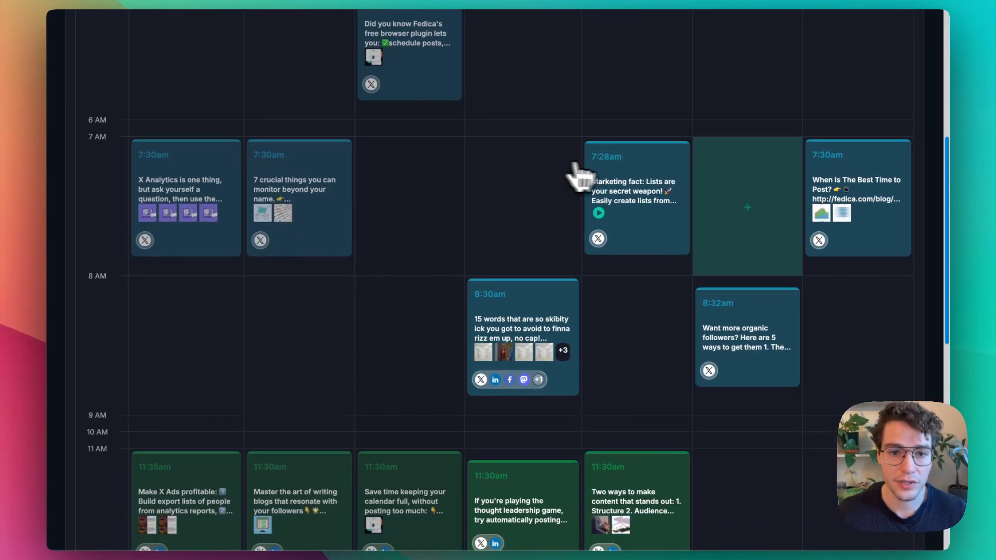
{"action": "scroll", "coordinate": [545, 379], "scroll_direction": "up", "scroll_amount": 1}
{"action": "scroll", "coordinate": [560, 371], "scroll_direction": "down", "scroll_amount": 6}
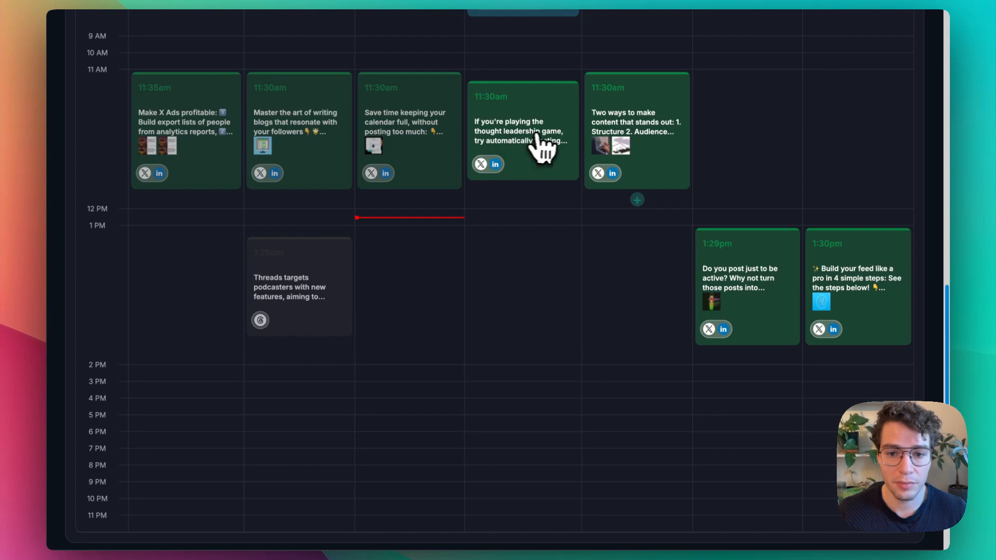
{"action": "scroll", "coordinate": [737, 307], "scroll_direction": "down", "scroll_amount": 4}
{"action": "scroll", "coordinate": [659, 343], "scroll_direction": "up", "scroll_amount": 15}
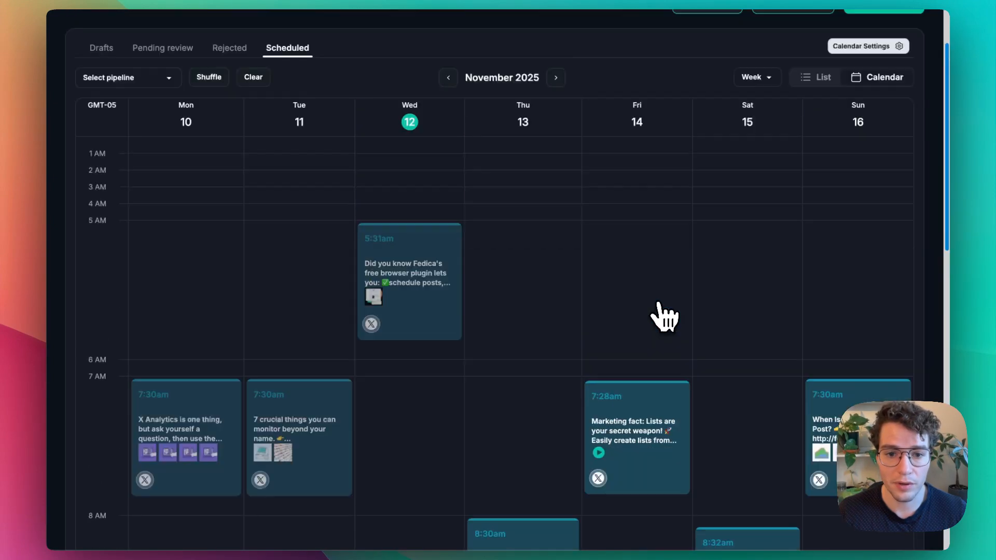
{"action": "scroll", "coordinate": [666, 314], "scroll_direction": "down", "scroll_amount": 5}
Preview the Our Blog post scheduled for November 13 at 11:30 AM, read its text and blog link, and close it
{"action": "left_click", "coordinate": [504, 89]}
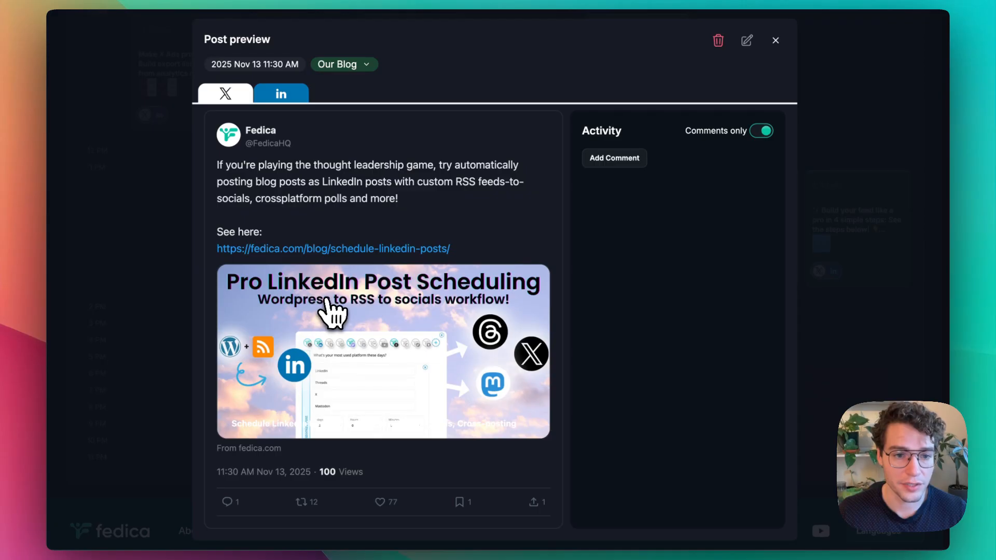
{"action": "left_click_drag", "start_coordinate": [217, 164], "coordinate": [276, 205]}
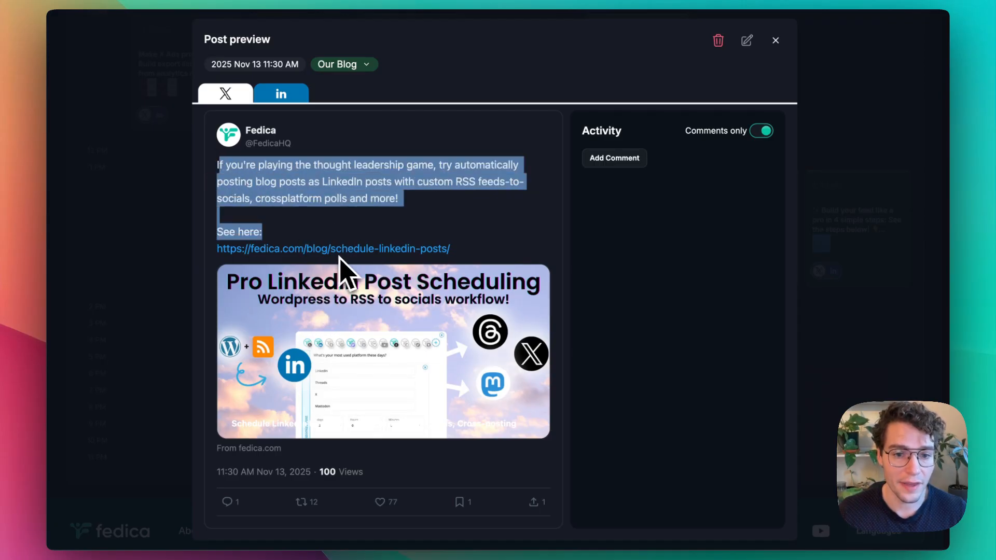
{"action": "left_click_drag", "start_coordinate": [348, 249], "coordinate": [211, 250]}
{"action": "left_click", "coordinate": [146, 266]}
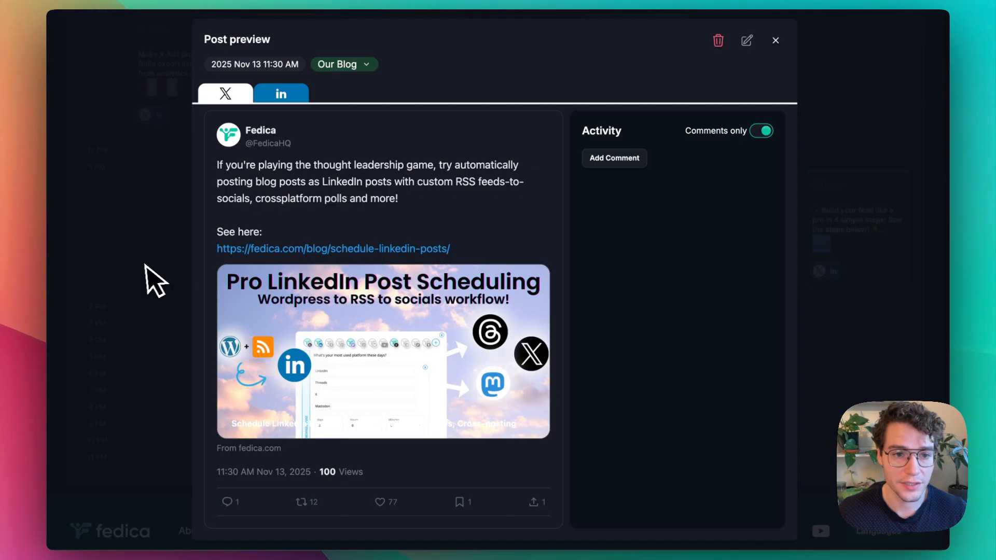
{"action": "left_click", "coordinate": [778, 40]}
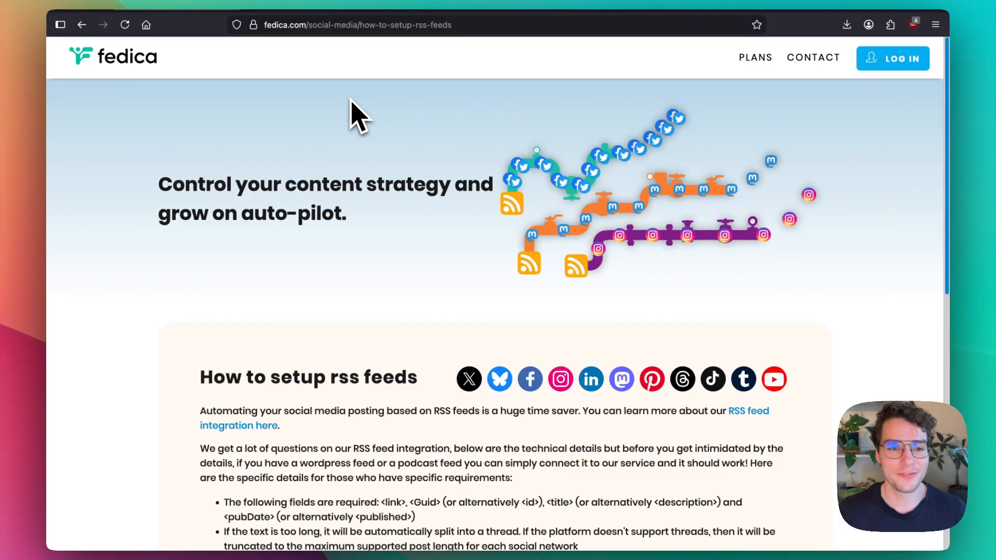
Read the technical requirements for RSS feeds on Fedica's How to setup rss feeds page
{"action": "scroll", "coordinate": [355, 120], "scroll_direction": "down", "scroll_amount": 5}
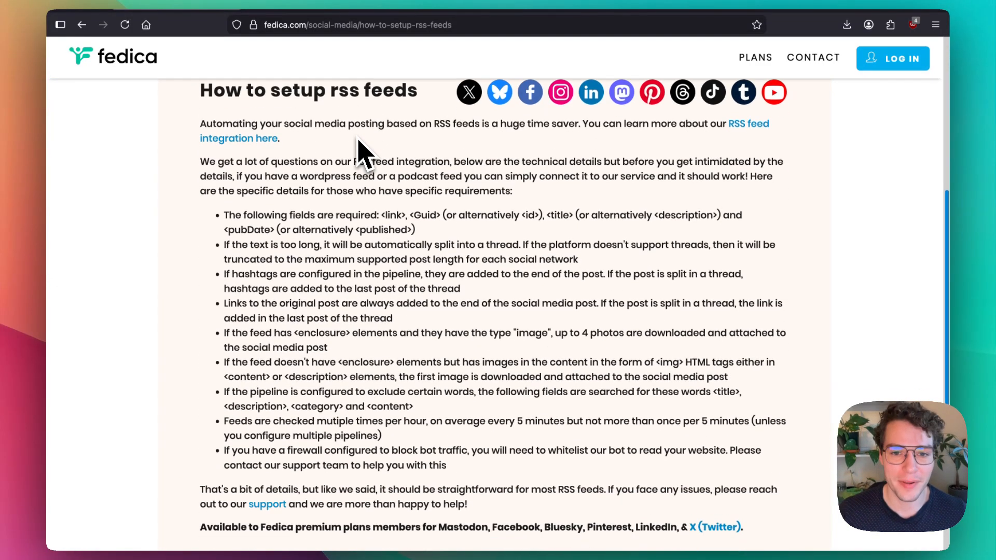
{"action": "scroll", "coordinate": [363, 150], "scroll_direction": "down", "scroll_amount": 2}
{"action": "left_click_drag", "start_coordinate": [230, 179], "coordinate": [501, 444]}
{"action": "left_click", "coordinate": [499, 436]}
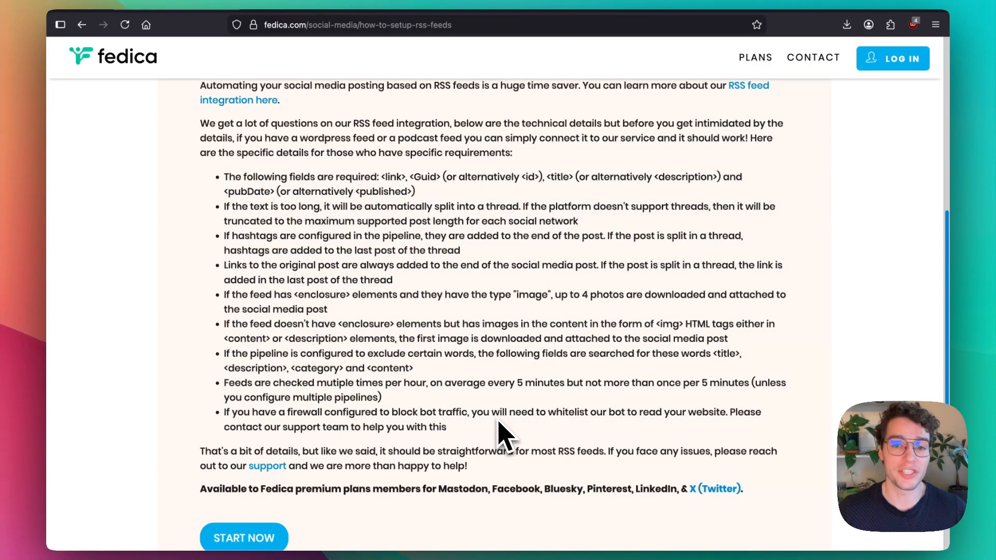